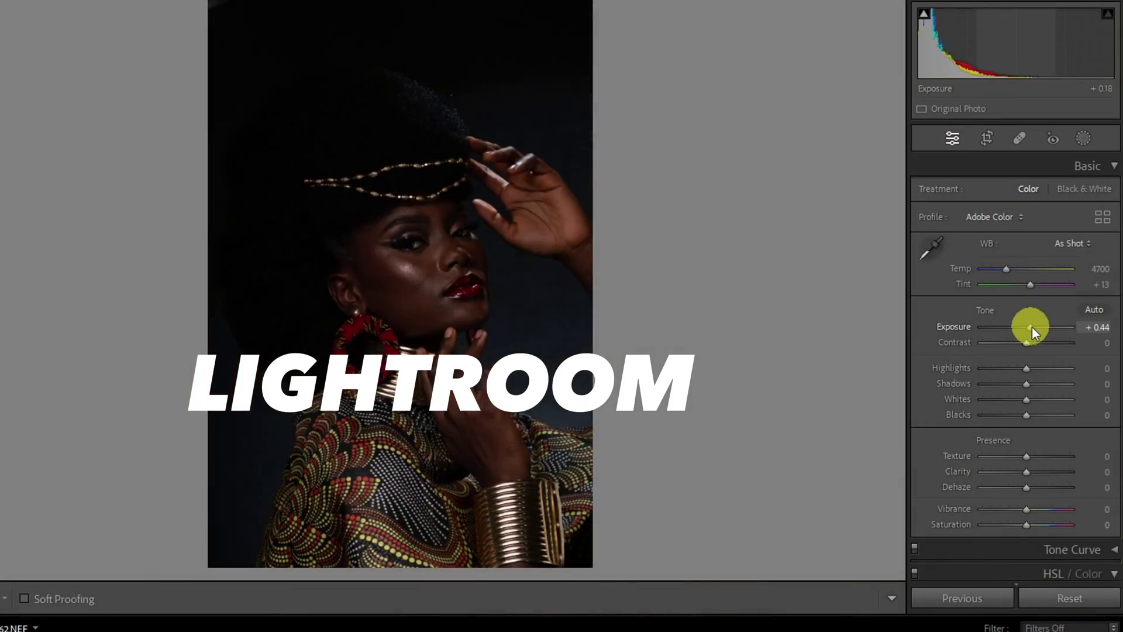
# Expand the Light section of Camera Raw's Edit panel.
pyautogui.moveTo(1032, 326); pyautogui.dragTo(1040, 328)
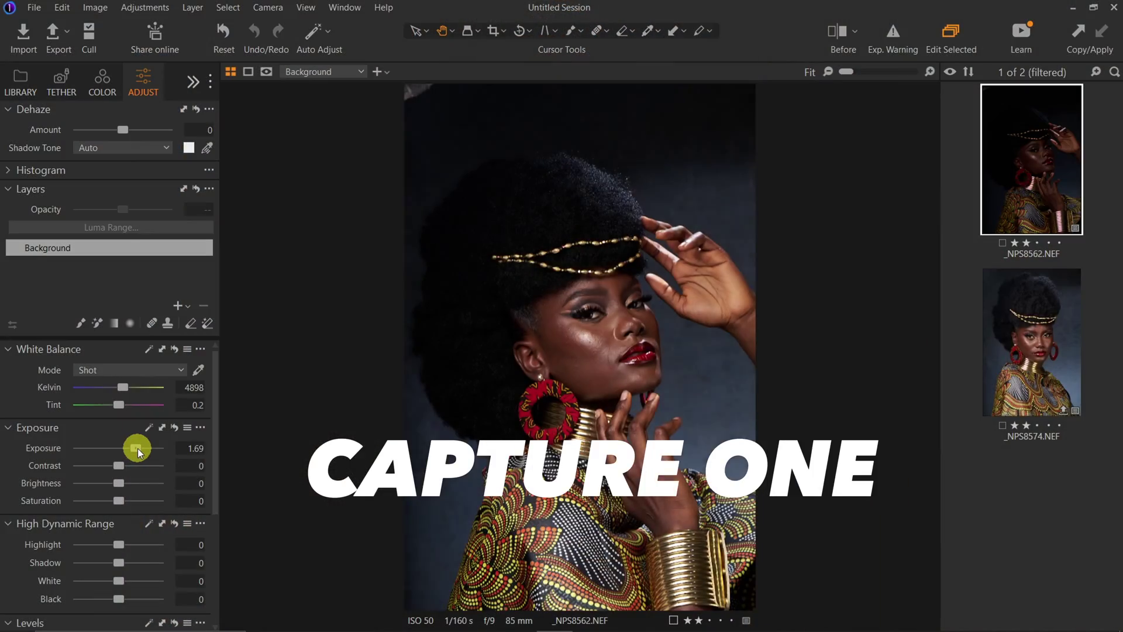
pyautogui.click(129, 449)
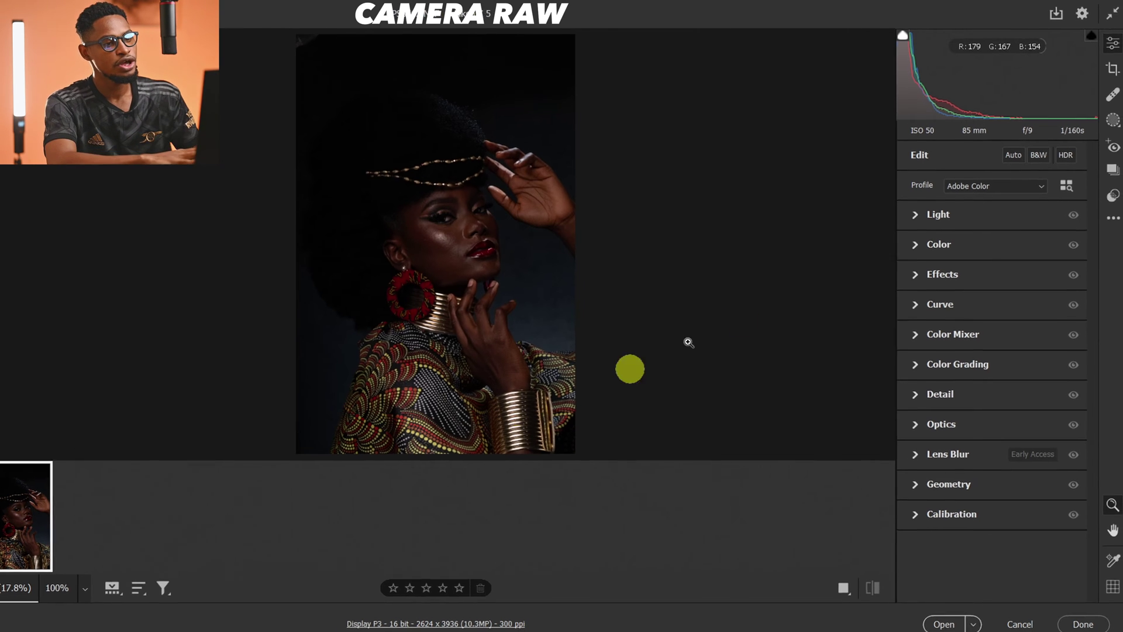
pyautogui.click(915, 210)
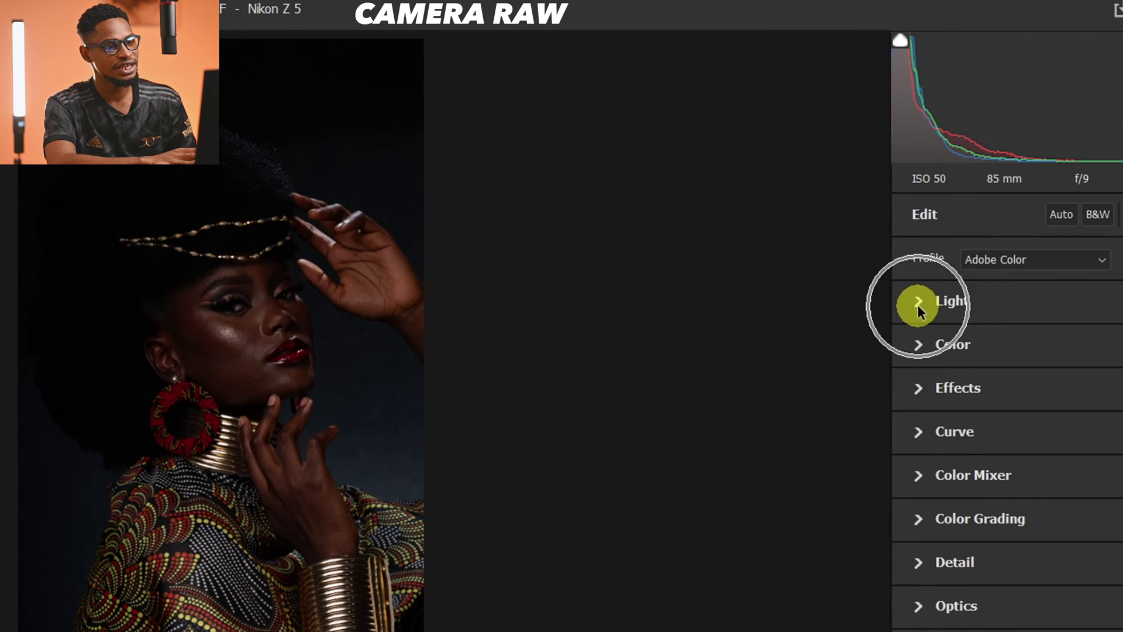
pyautogui.click(917, 303)
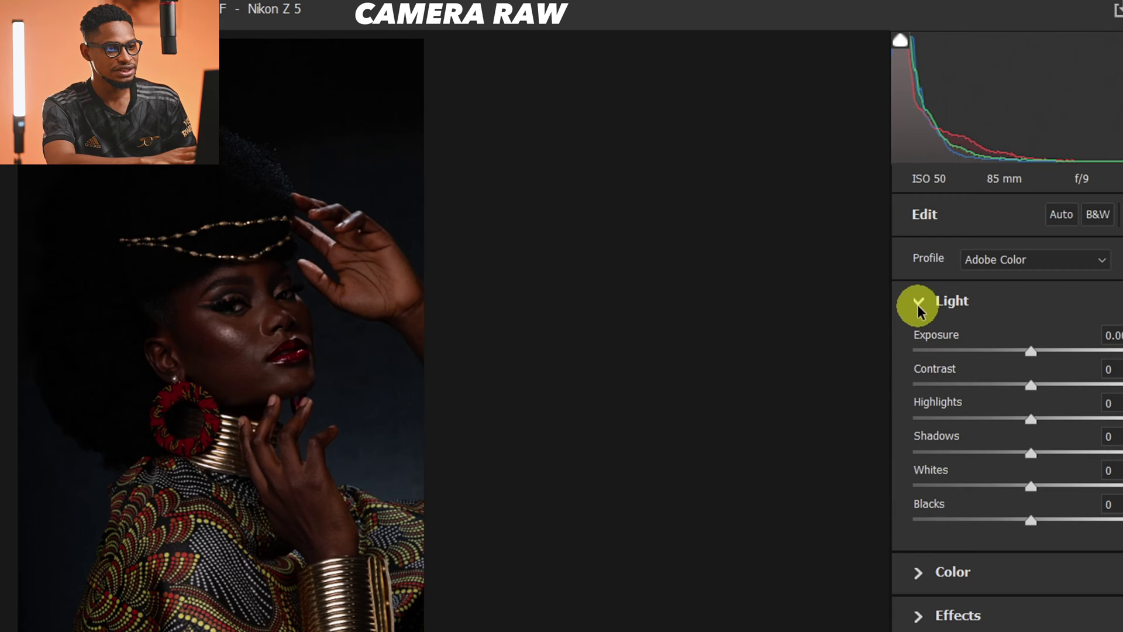
# Point out the Exposure, Whites, Blacks and Highlights sliders, showing the Highlights help card.
pyautogui.click(1031, 351)
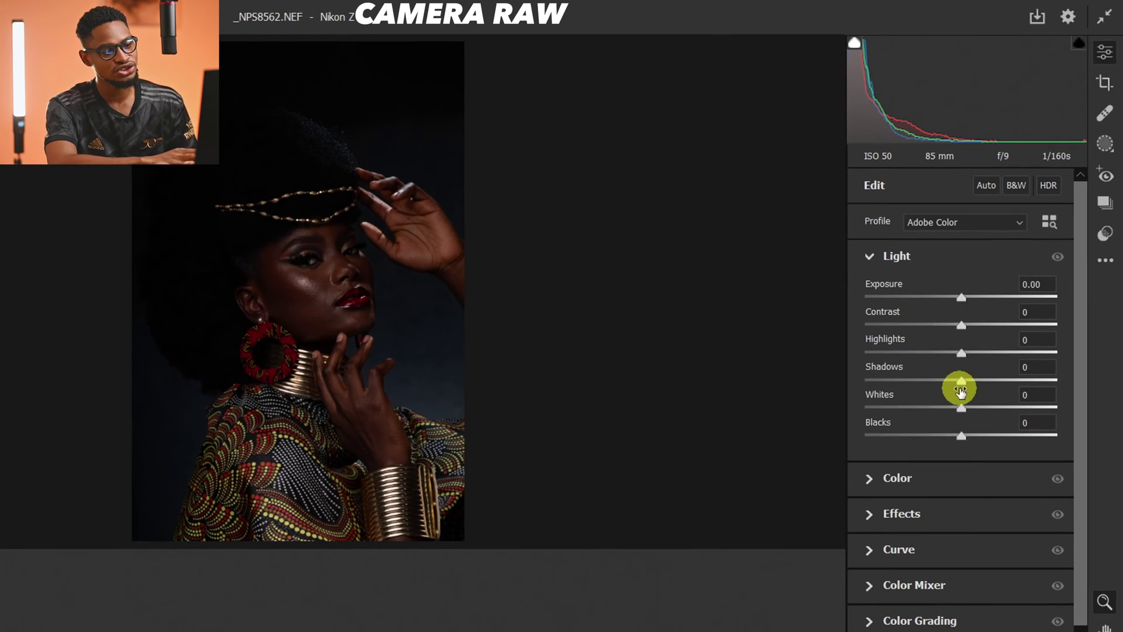
pyautogui.click(1016, 449)
pyautogui.click(961, 409)
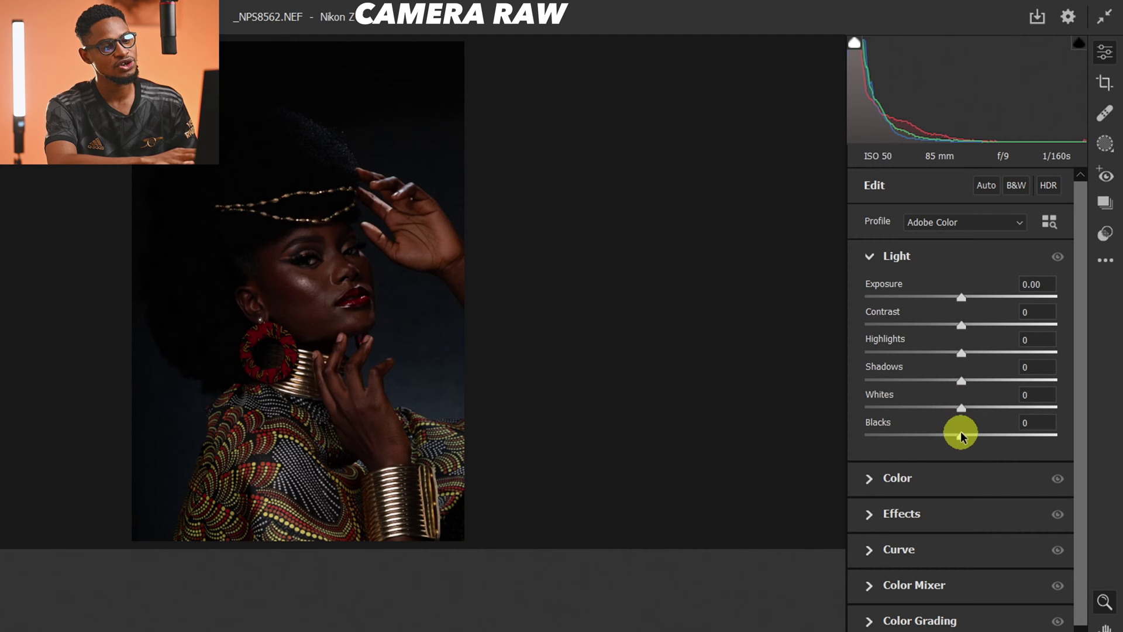
pyautogui.click(961, 434)
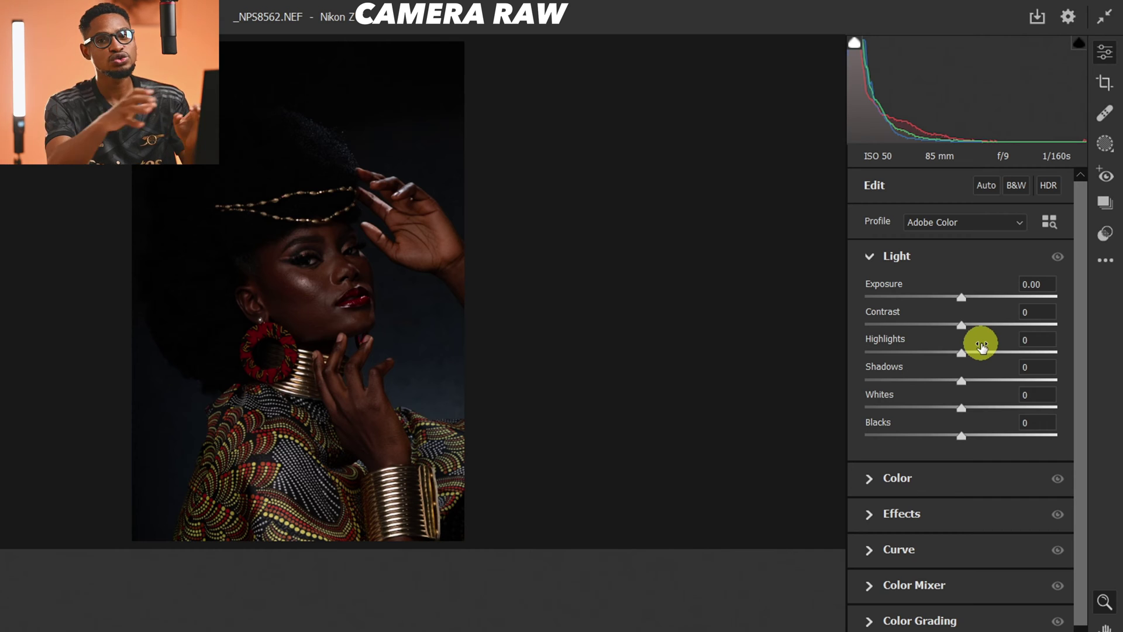
pyautogui.click(981, 346)
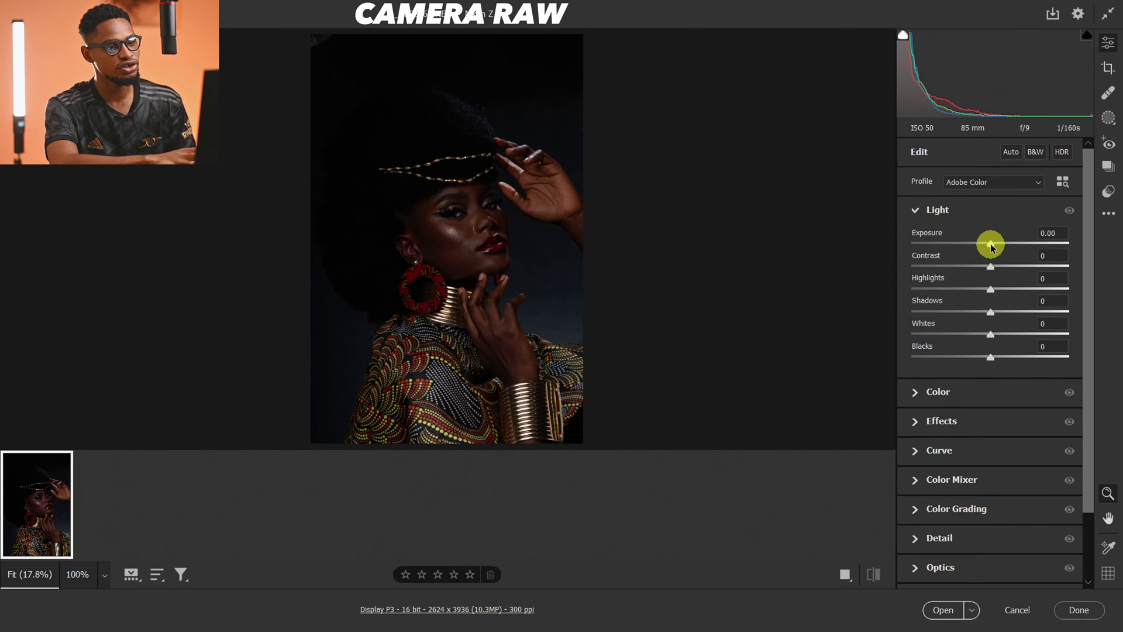
# Preview lower and higher exposure, settle Exposure at +1.70, then zoom in on the face.
pyautogui.moveTo(993, 246); pyautogui.dragTo(1010, 247)
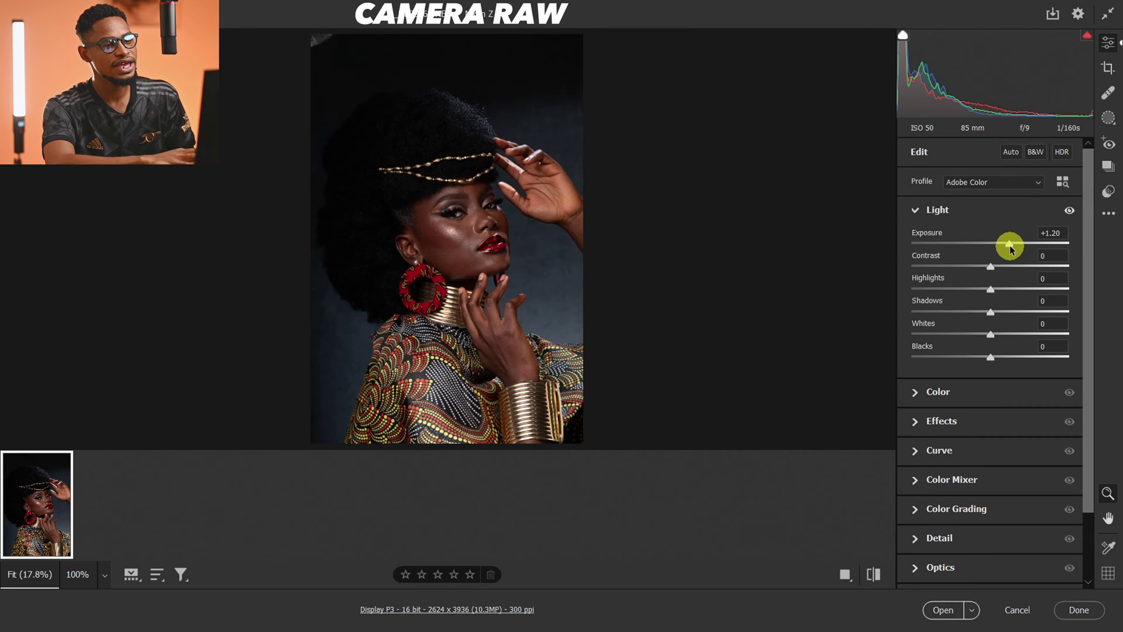
pyautogui.moveTo(1010, 248); pyautogui.dragTo(973, 248)
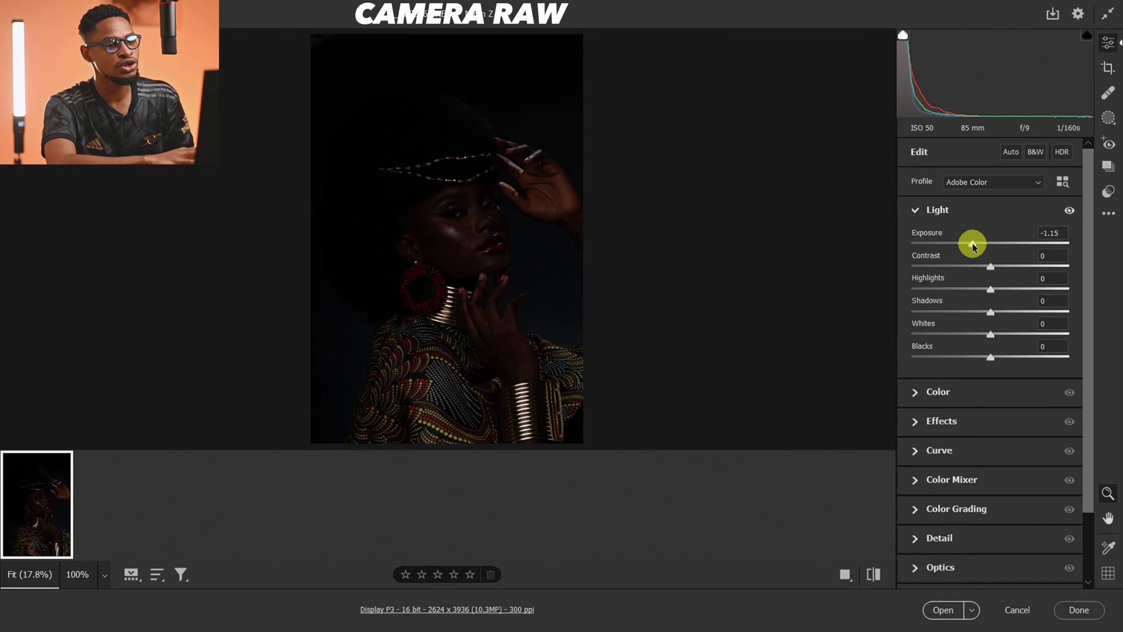
pyautogui.moveTo(976, 246); pyautogui.dragTo(1018, 255)
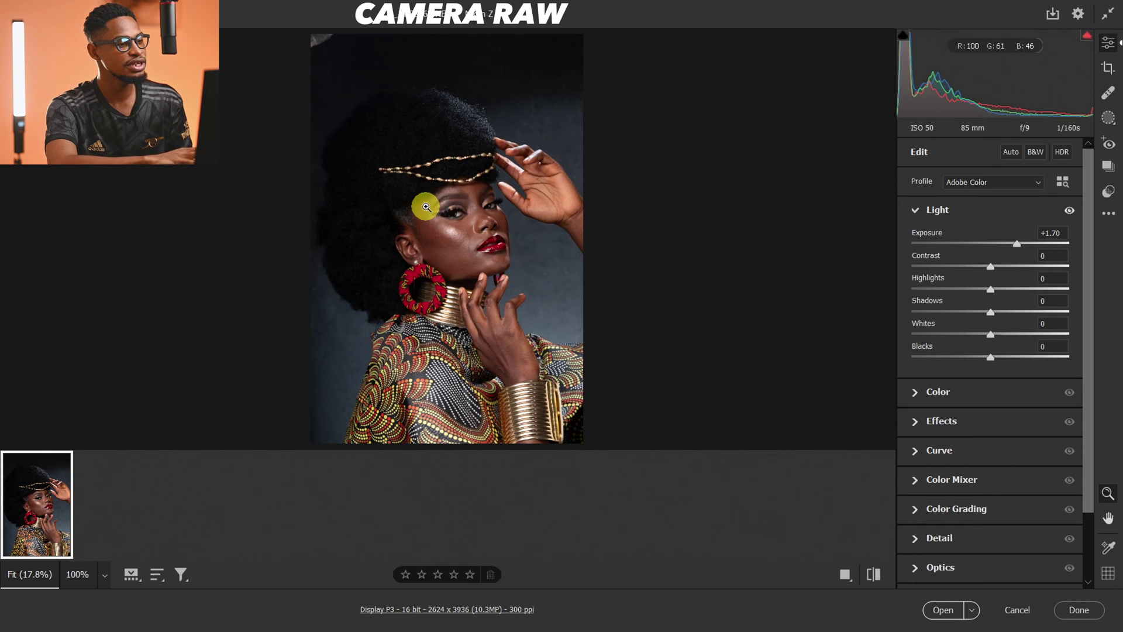
pyautogui.moveTo(426, 206); pyautogui.dragTo(459, 211)
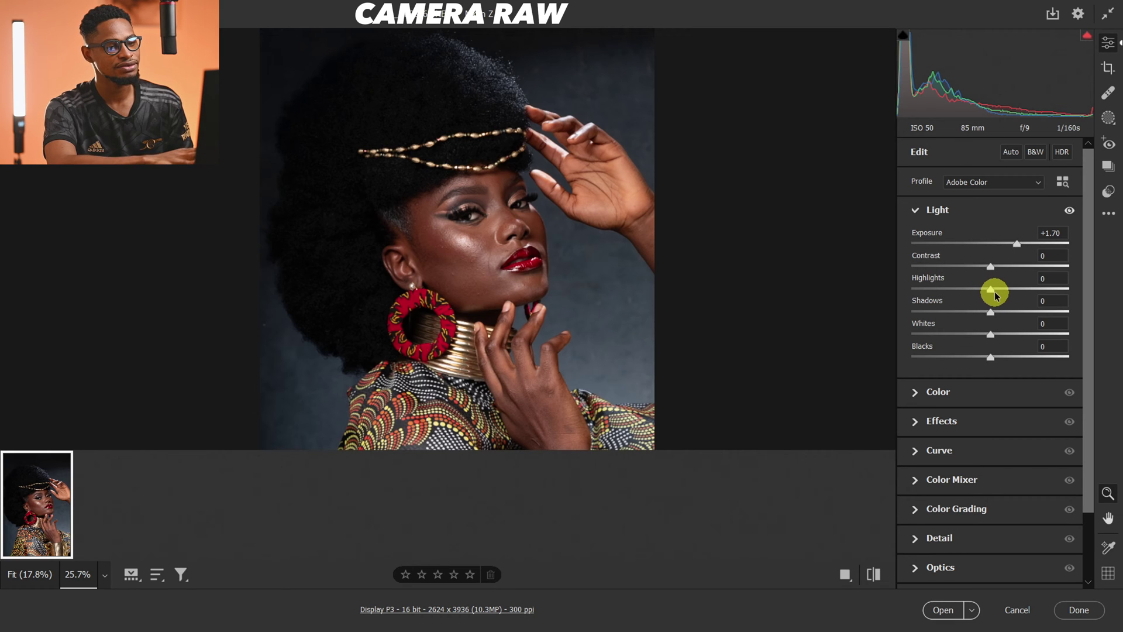
# Pull Highlights down to -26 and, after trying both extremes, raise Shadows to +65.
pyautogui.moveTo(989, 292); pyautogui.dragTo(978, 293)
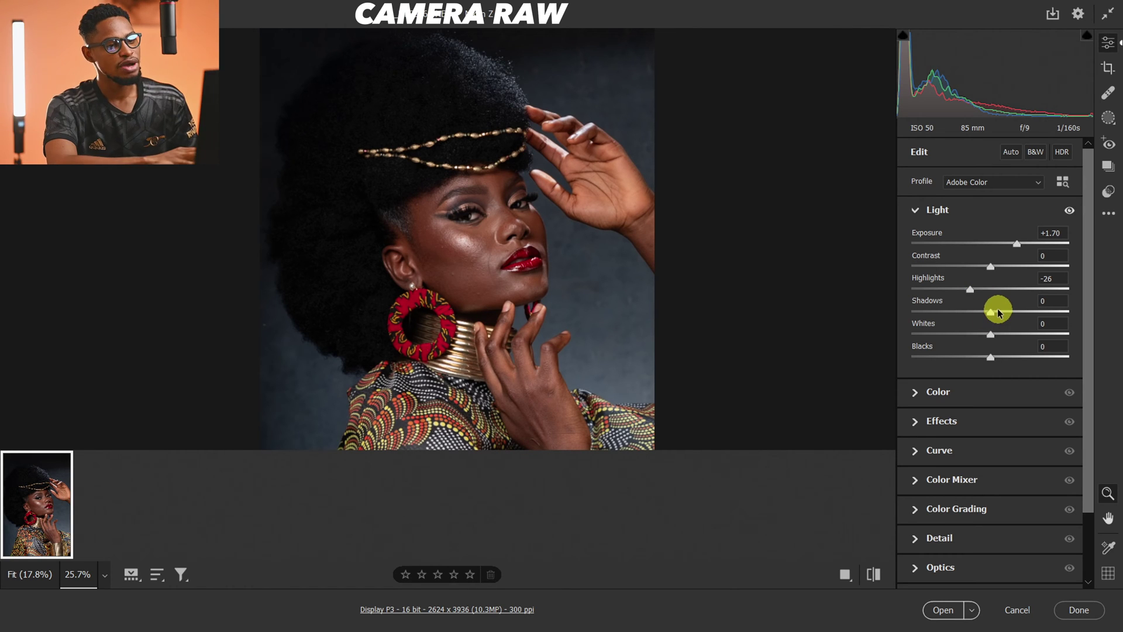
pyautogui.click(991, 312)
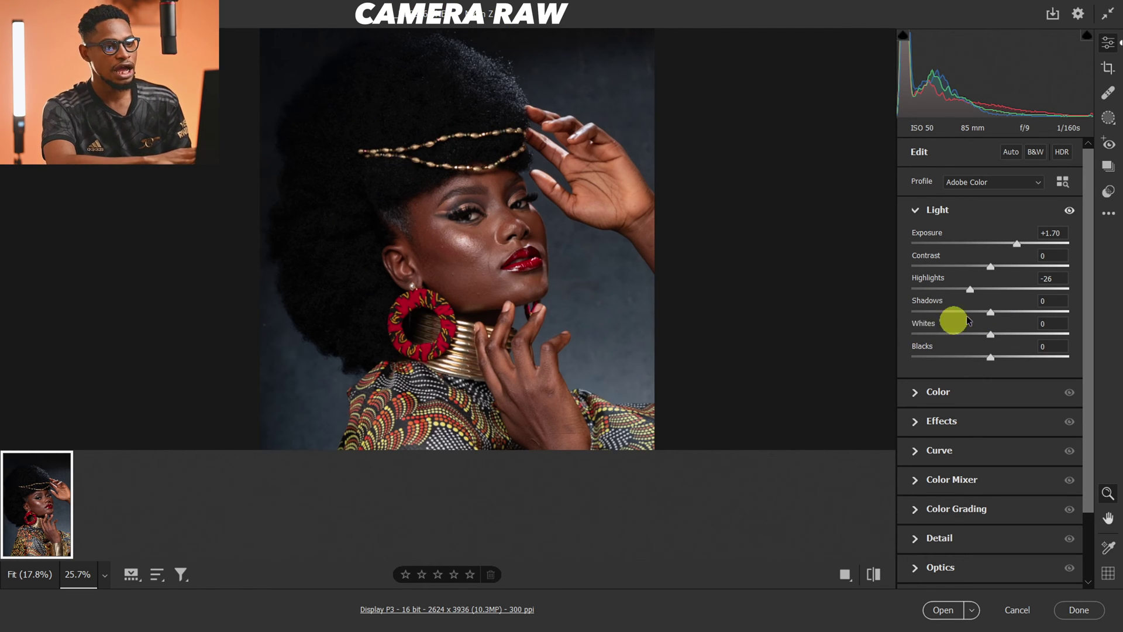
pyautogui.click(992, 312)
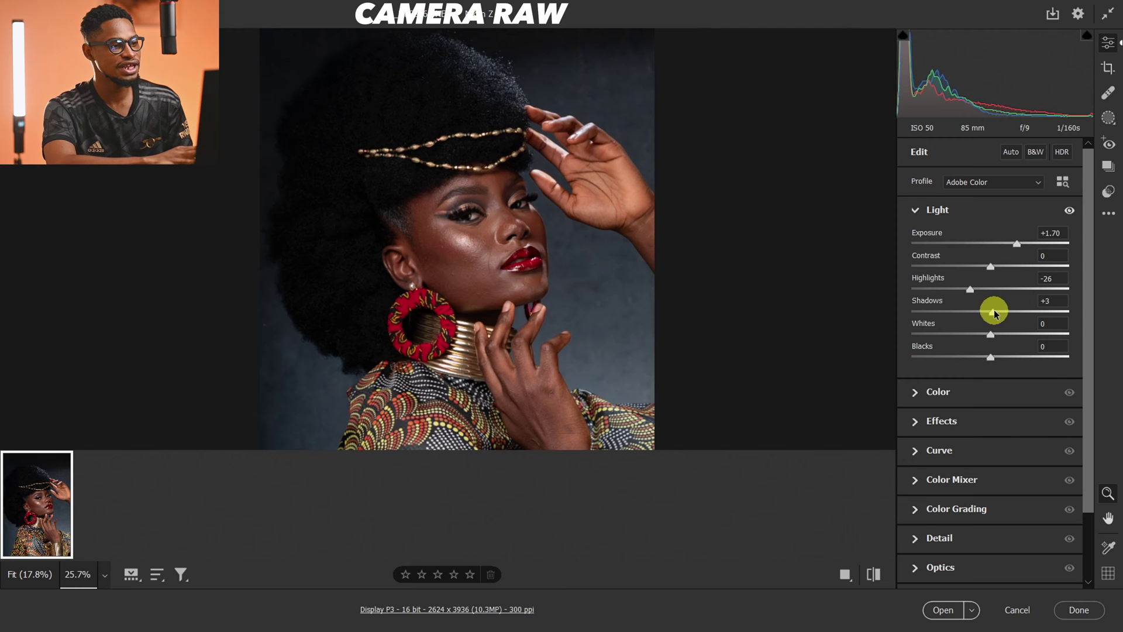
pyautogui.moveTo(994, 314); pyautogui.dragTo(1040, 314)
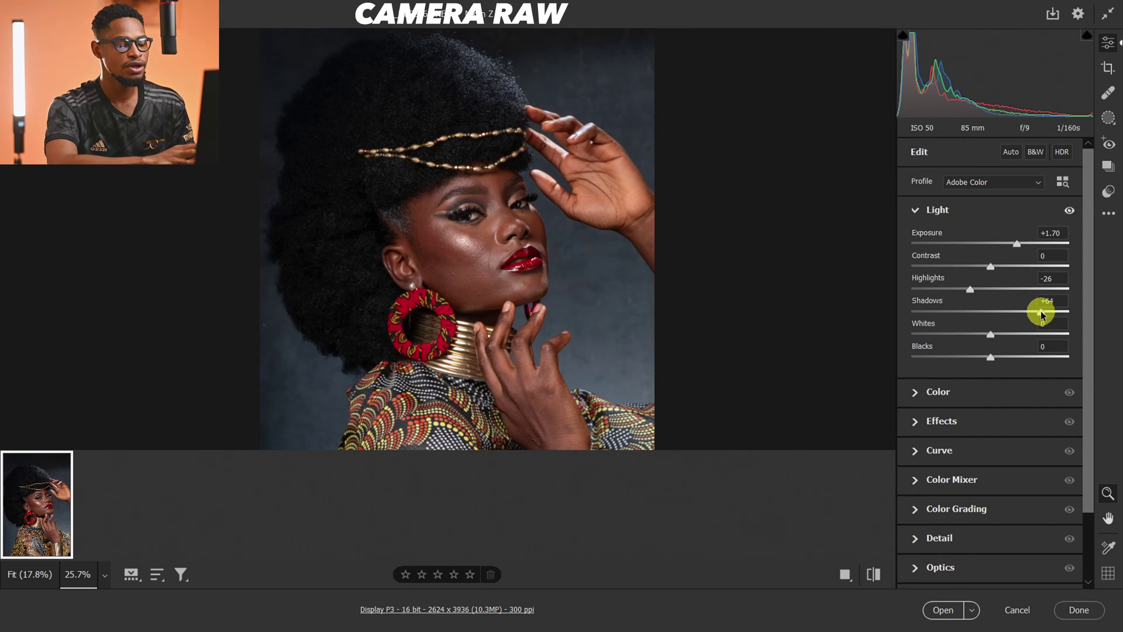
pyautogui.moveTo(1042, 315); pyautogui.dragTo(917, 314)
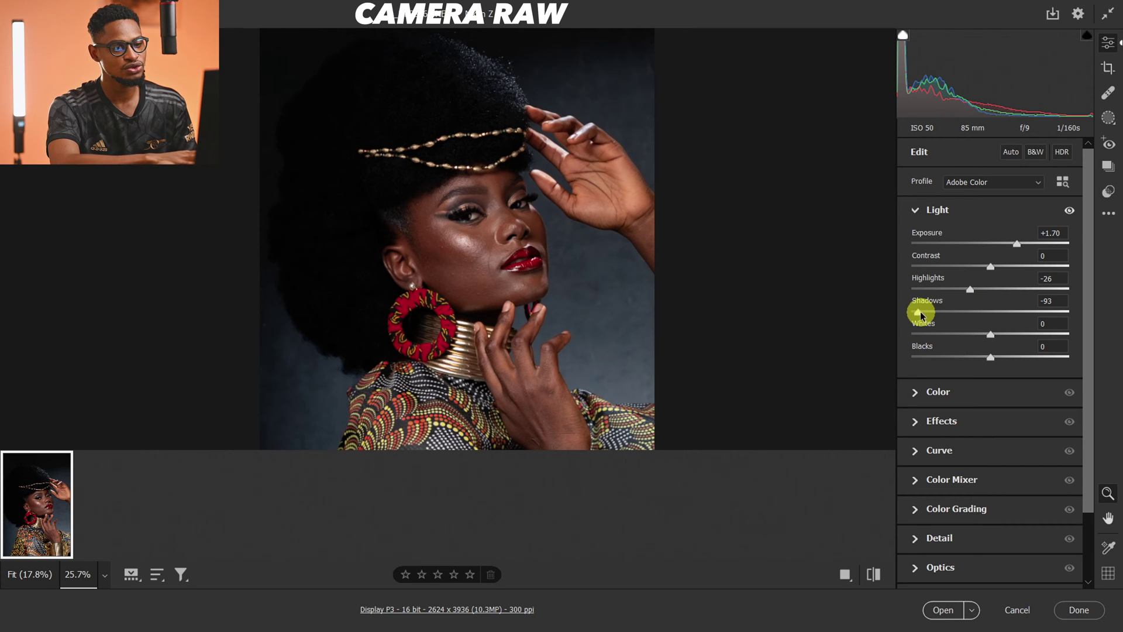
pyautogui.moveTo(919, 314); pyautogui.dragTo(1041, 312)
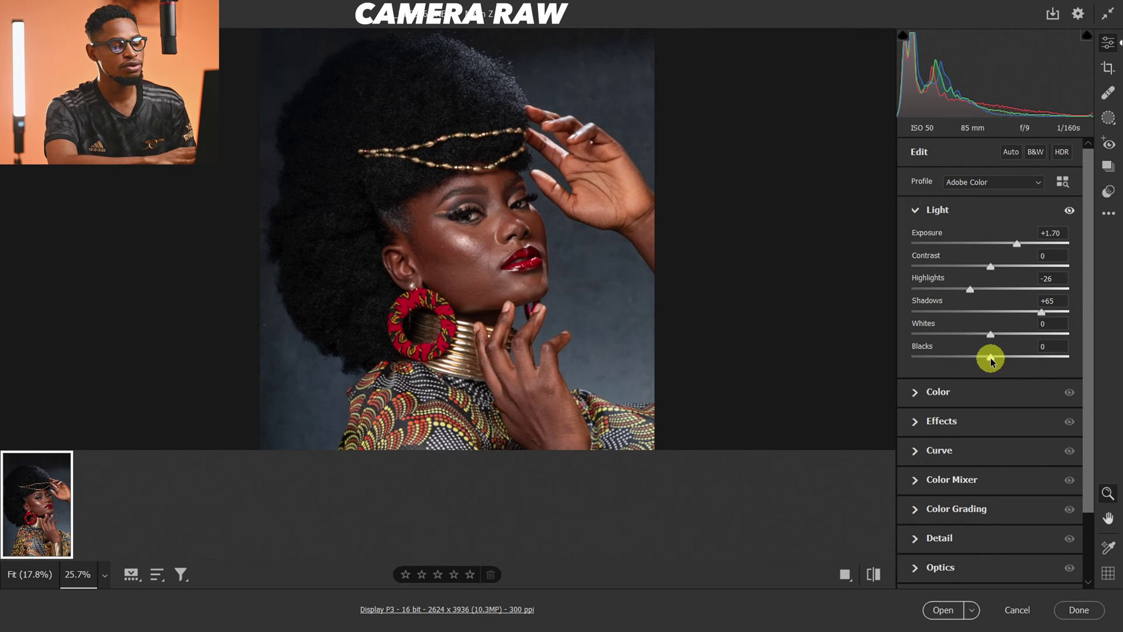
# Lift the Blacks, easing them back down to +21.
pyautogui.moveTo(992, 362); pyautogui.dragTo(1021, 359)
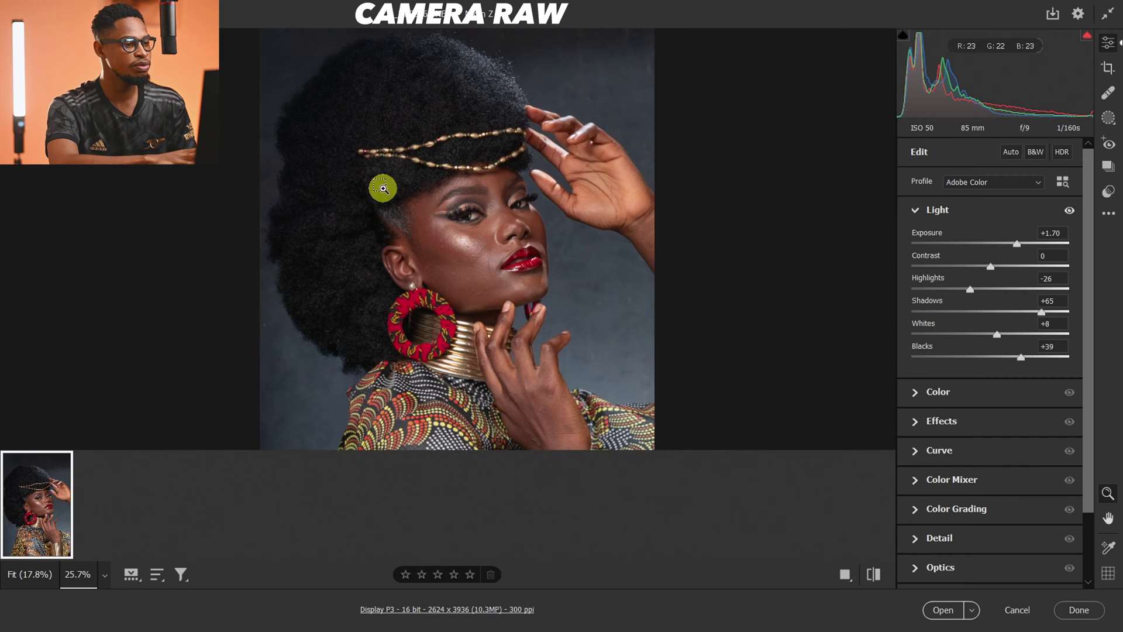
pyautogui.click(702, 275)
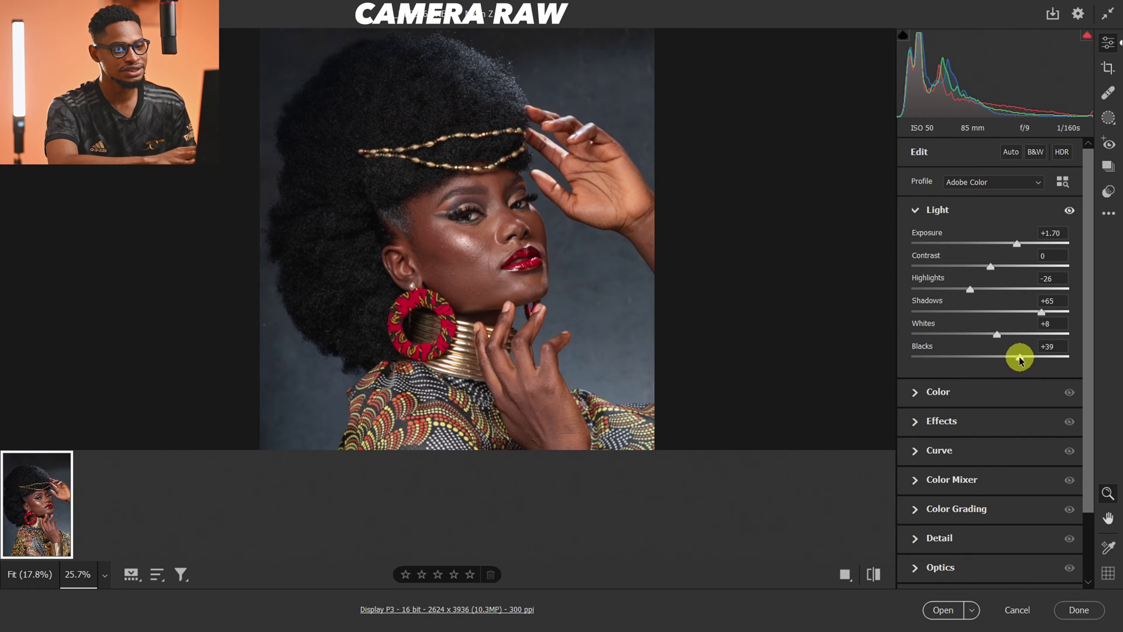
pyautogui.moveTo(1019, 359); pyautogui.dragTo(1007, 361)
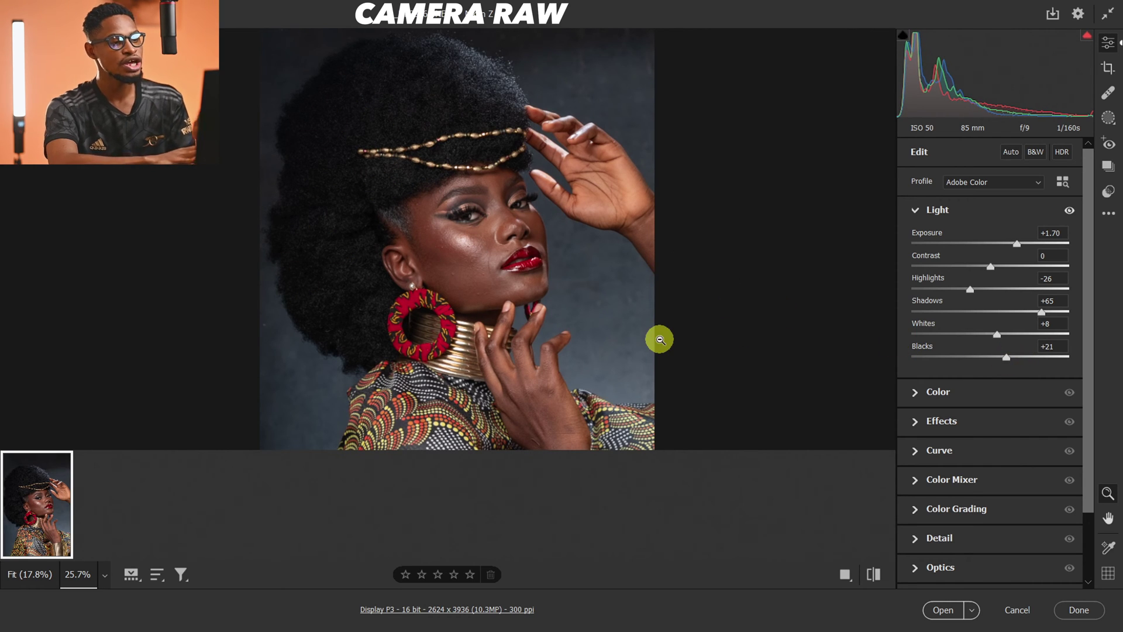
pyautogui.click(873, 575)
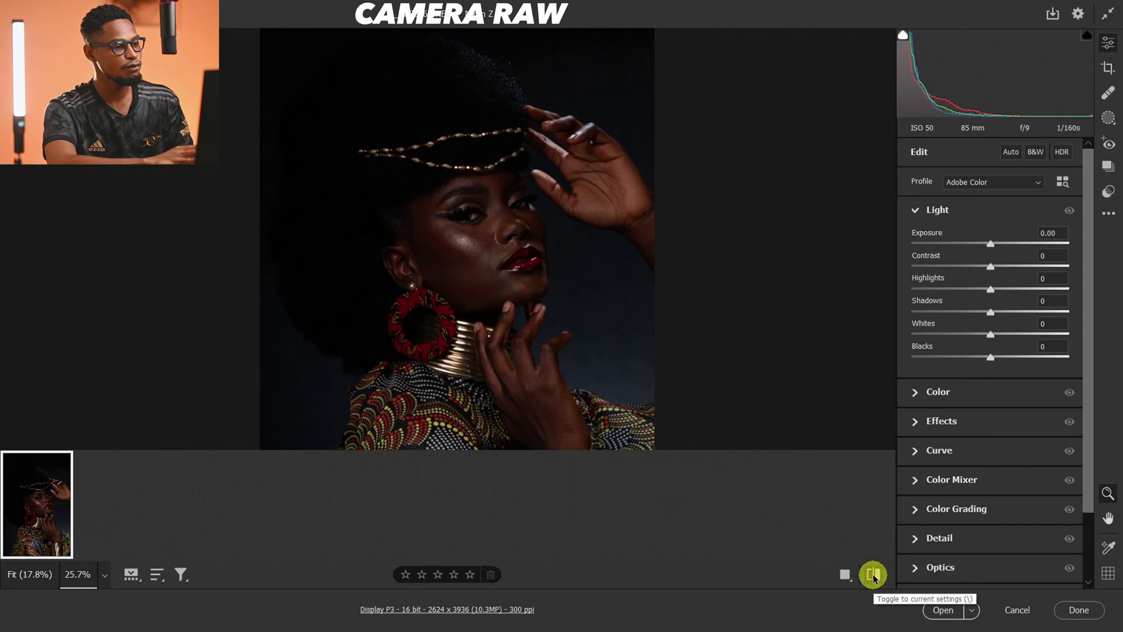
pyautogui.click(873, 575)
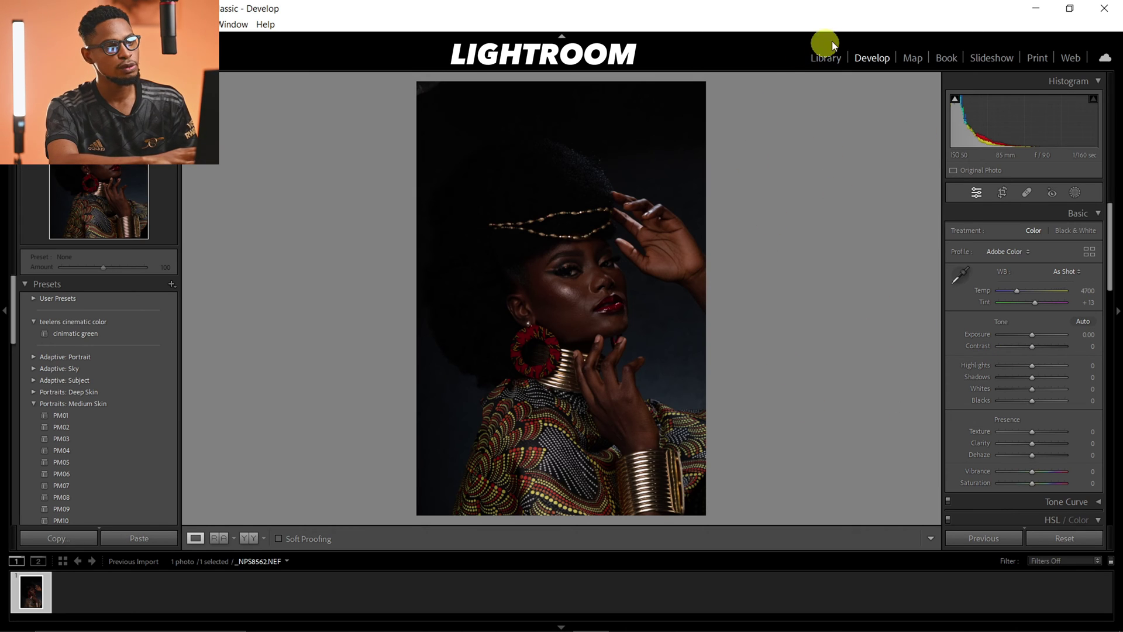
# Raise Exposure to +1.67 in the Develop Basic panel and point out the other tone sliders.
pyautogui.click(872, 55)
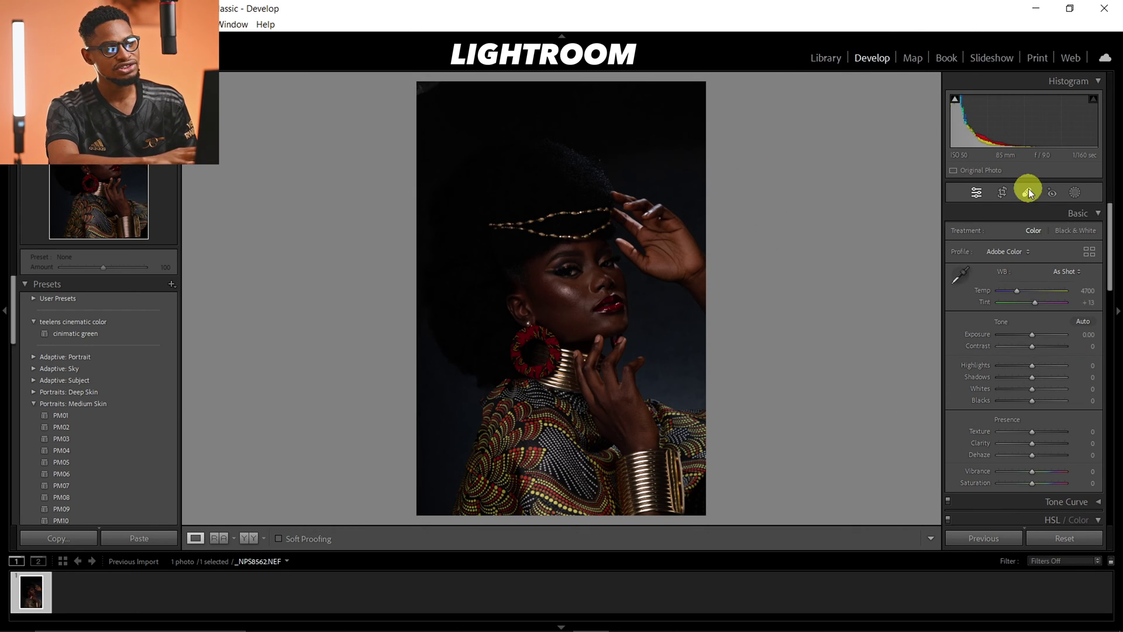
pyautogui.click(1031, 336)
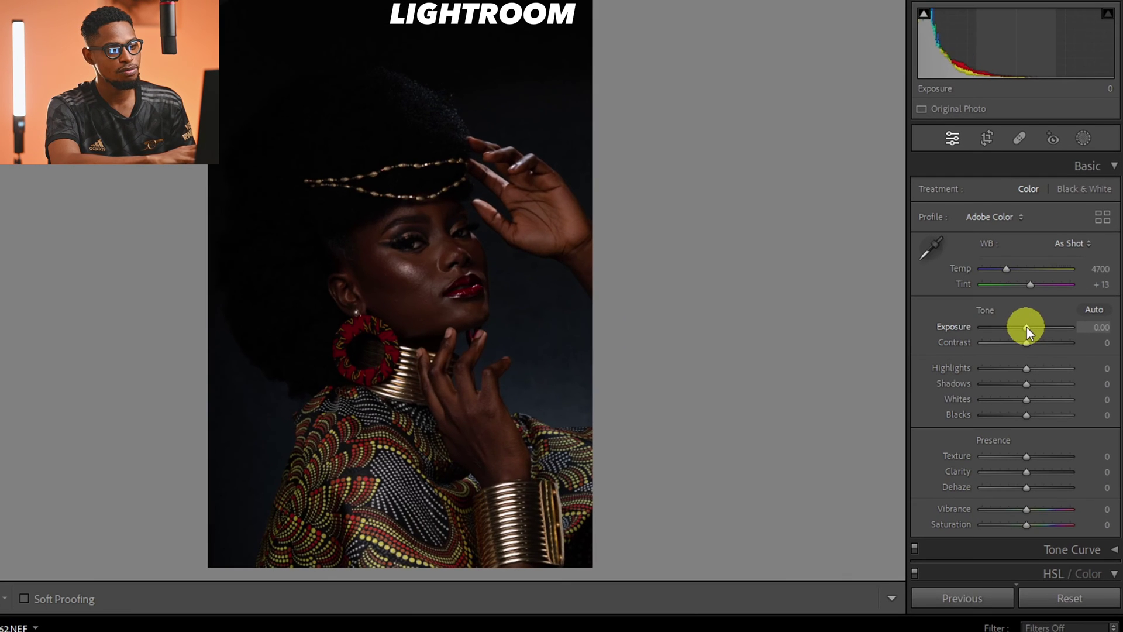
pyautogui.moveTo(1026, 328); pyautogui.dragTo(1041, 328)
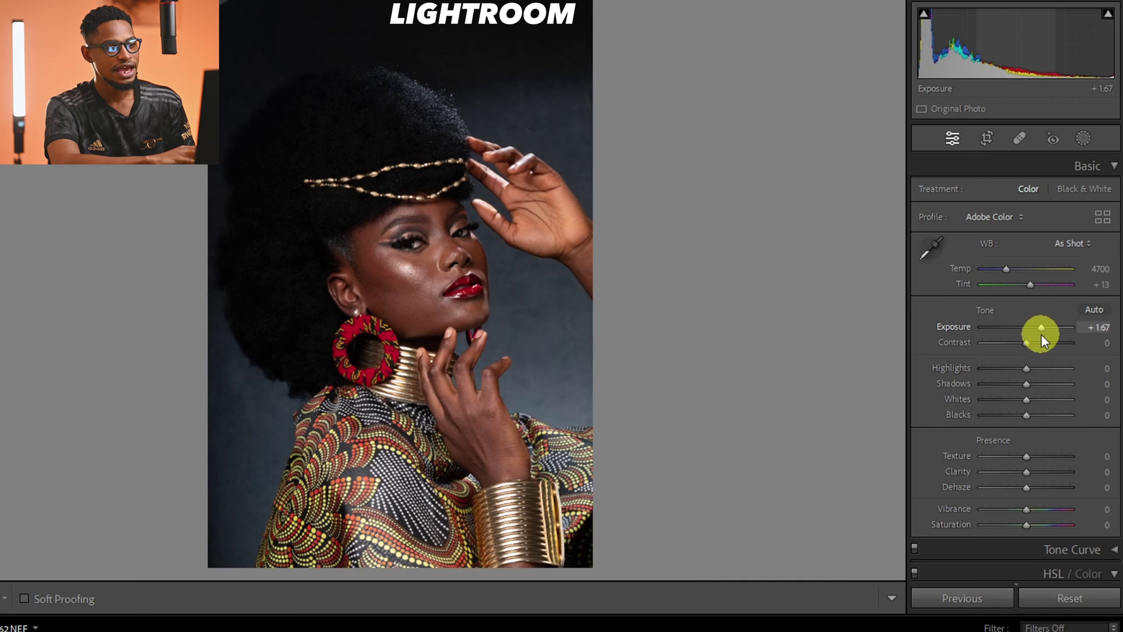
pyautogui.click(1030, 370)
pyautogui.click(1025, 370)
pyautogui.click(1025, 384)
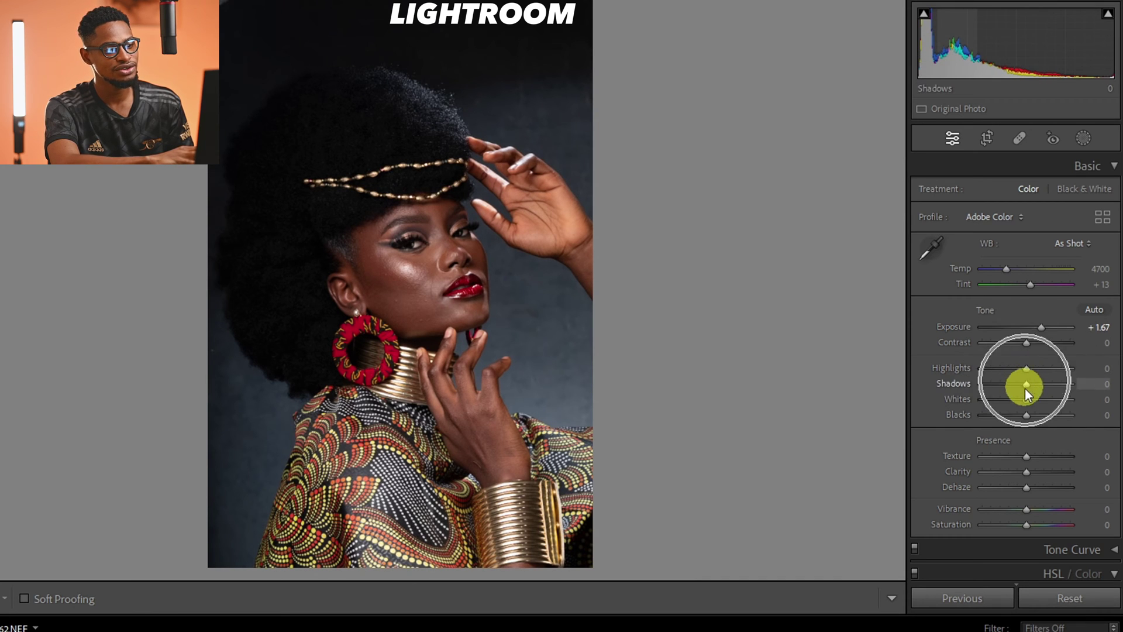
pyautogui.click(1027, 400)
pyautogui.click(1030, 419)
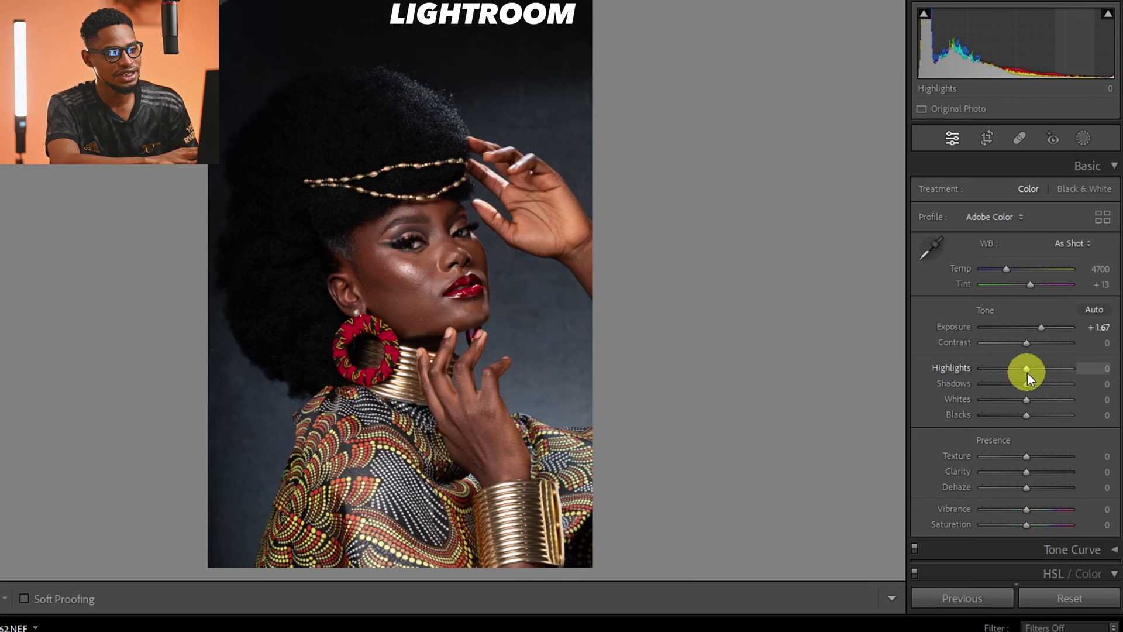
# Pull Highlights down to -42, toggling the Before view to compare with the original.
pyautogui.moveTo(1024, 373); pyautogui.dragTo(1046, 415)
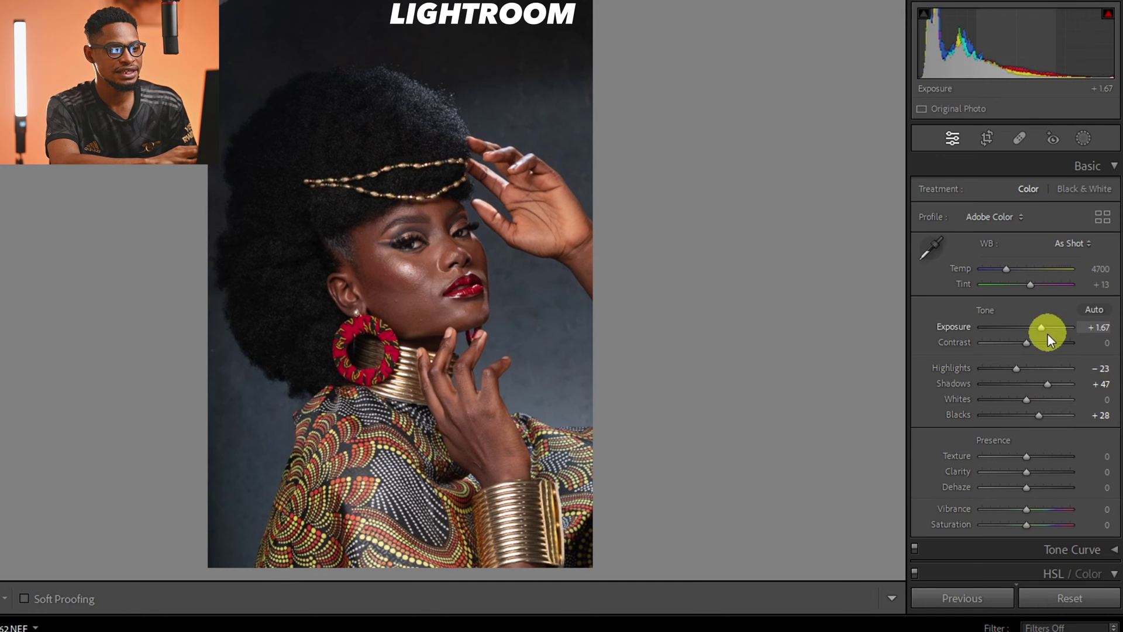
pyautogui.moveTo(1040, 326); pyautogui.dragTo(1040, 326)
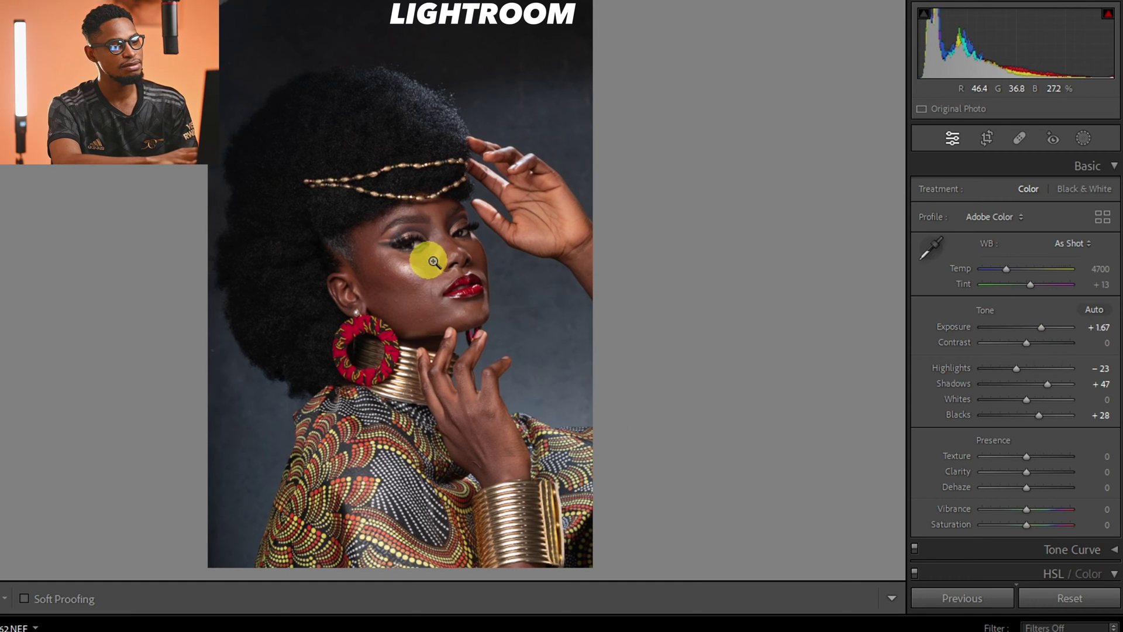
pyautogui.press('\\')
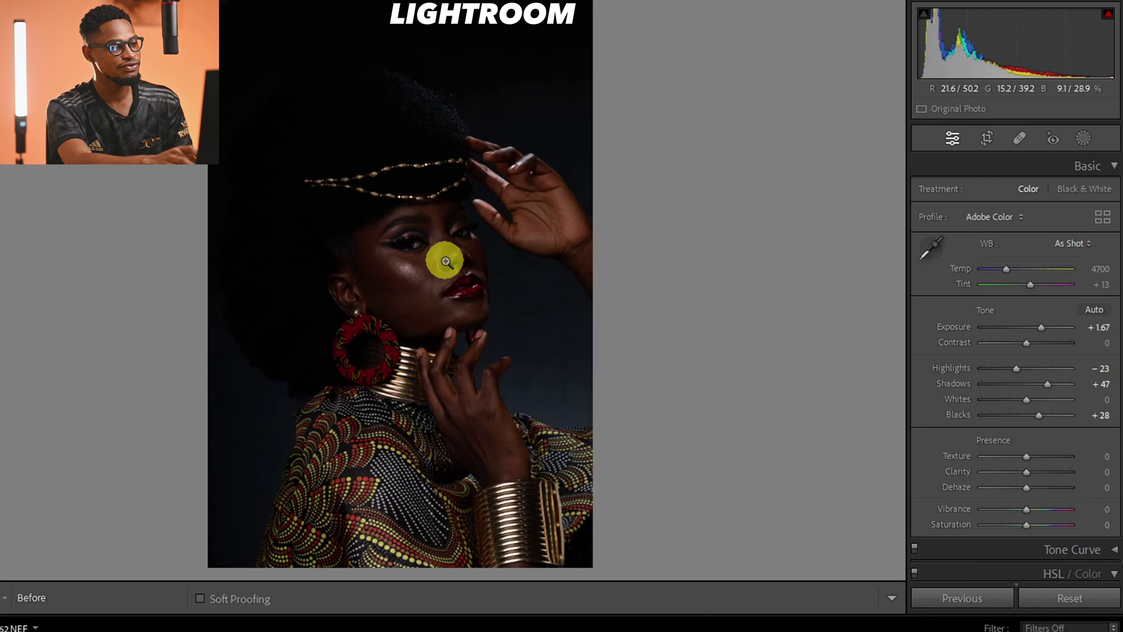
pyautogui.press('\\')
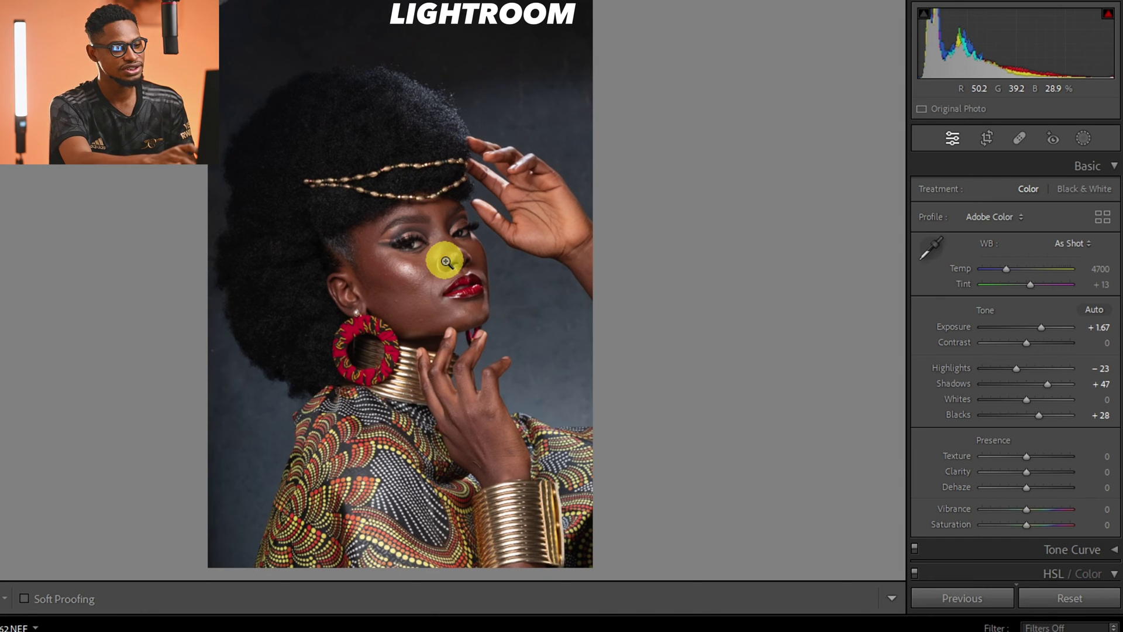
pyautogui.press('\\')
pyautogui.press('\\')
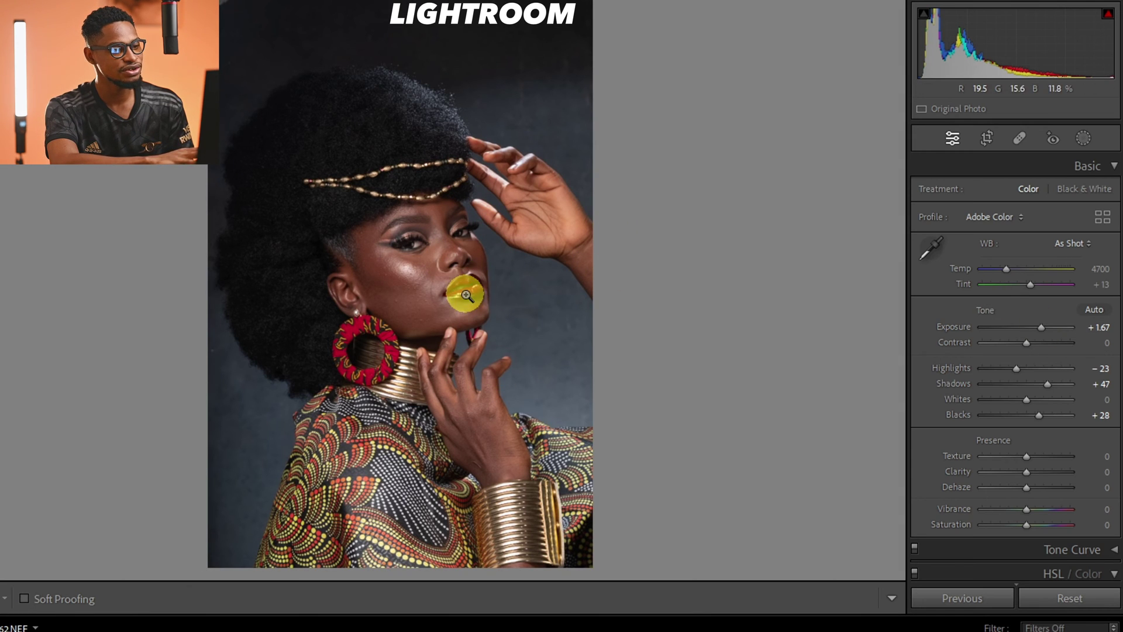
pyautogui.moveTo(1015, 373); pyautogui.dragTo(1007, 370)
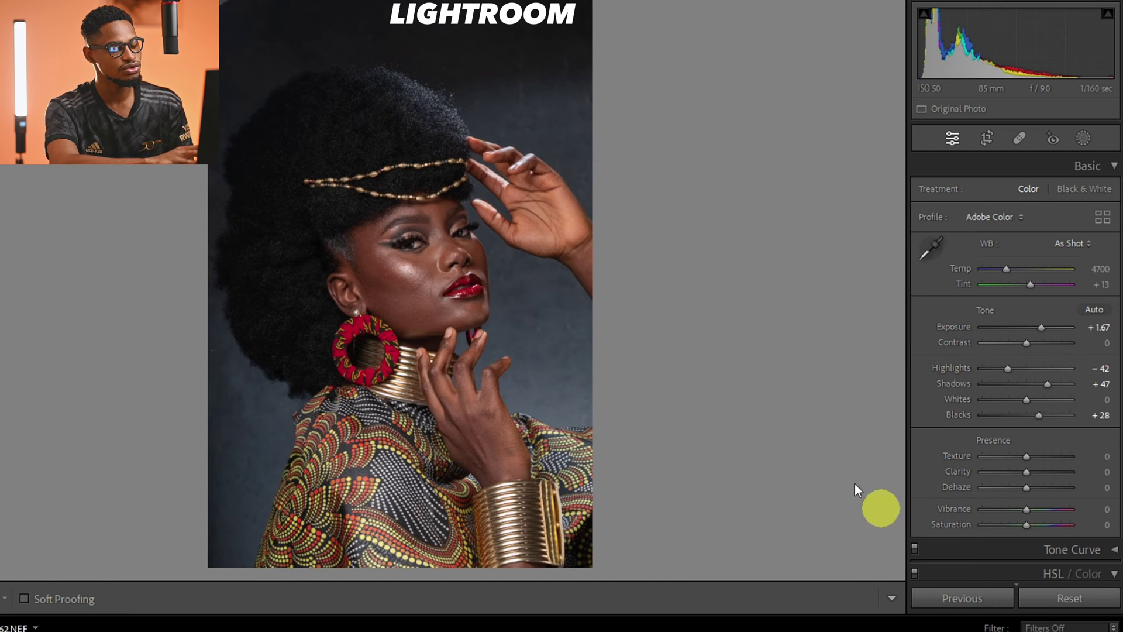
pyautogui.press('\\')
pyautogui.press('\\')
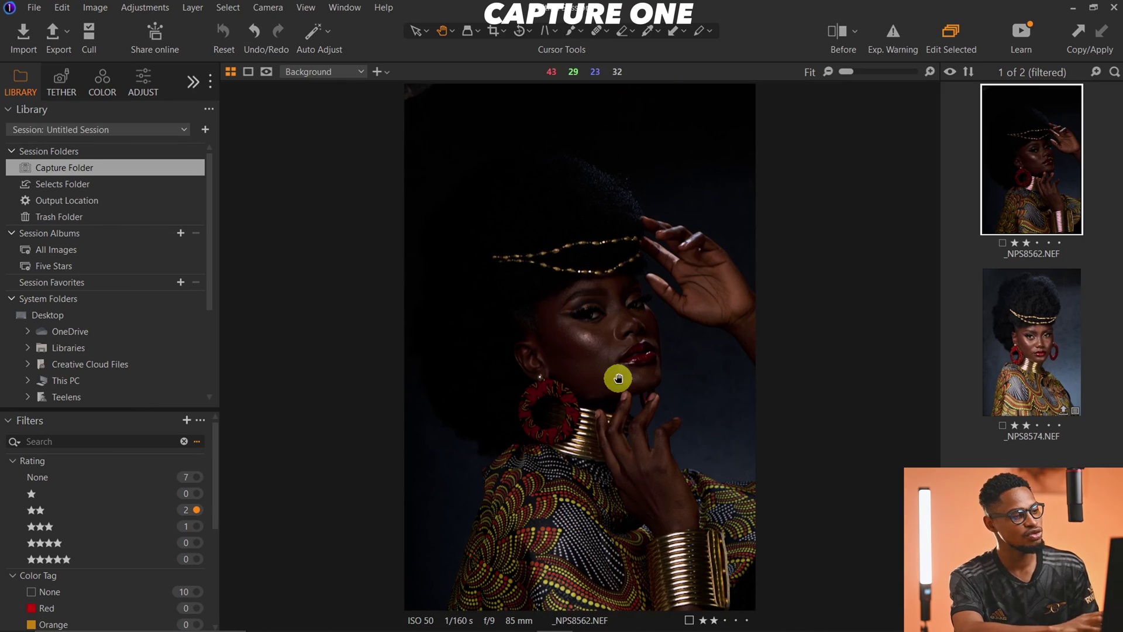
# Show Capture One's ADJUST tools in the left panel.
pyautogui.click(148, 82)
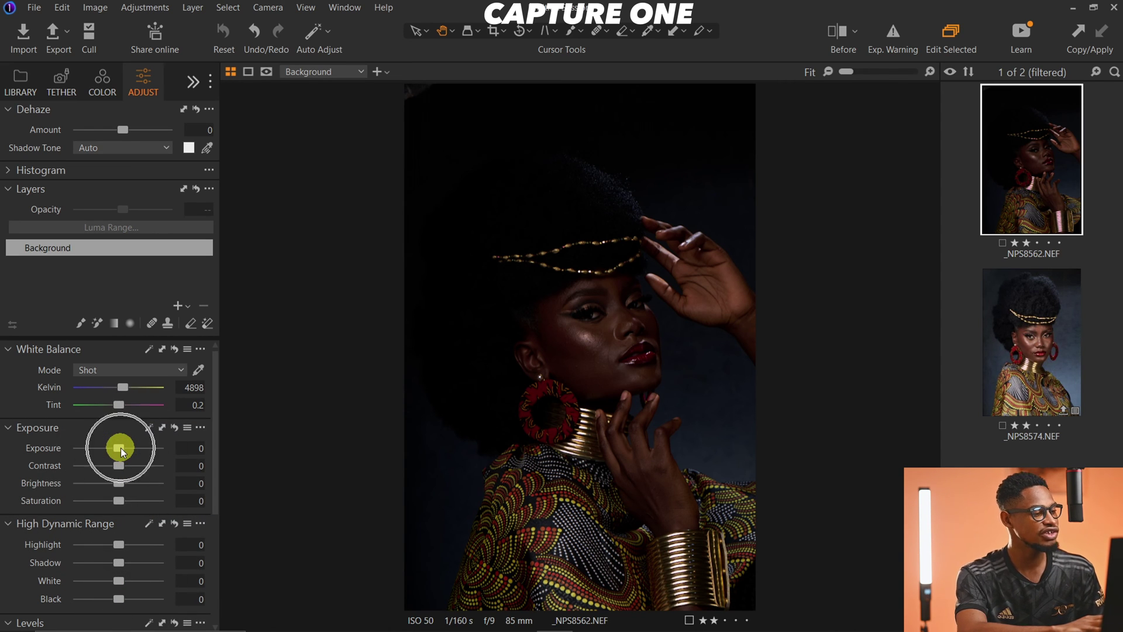
pyautogui.moveTo(121, 447); pyautogui.dragTo(138, 448)
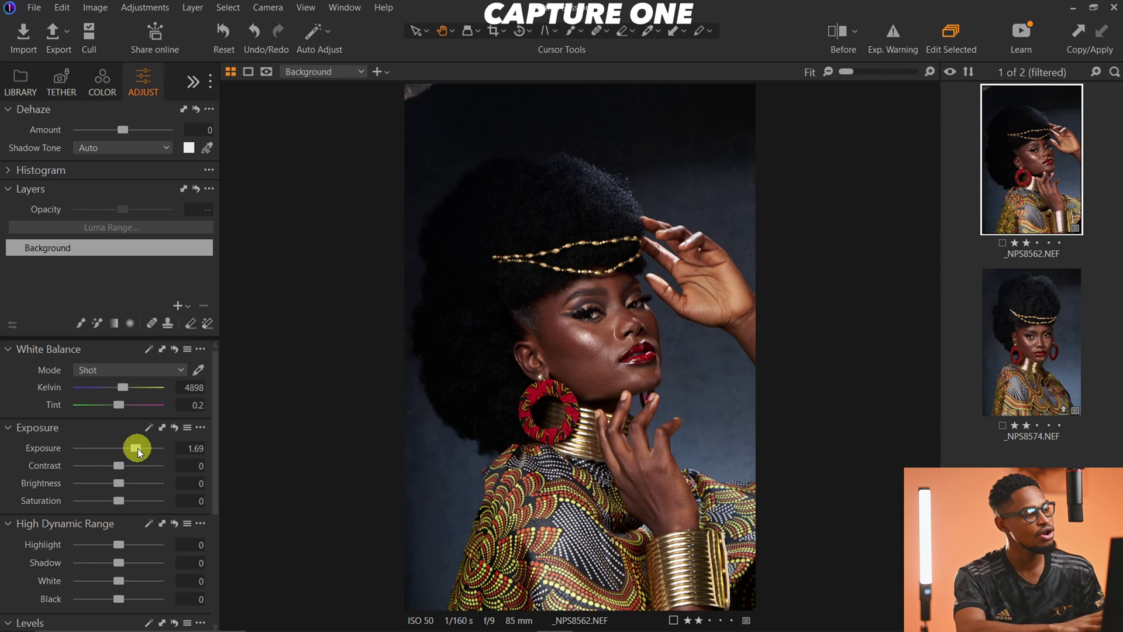
pyautogui.doubleClick(138, 449)
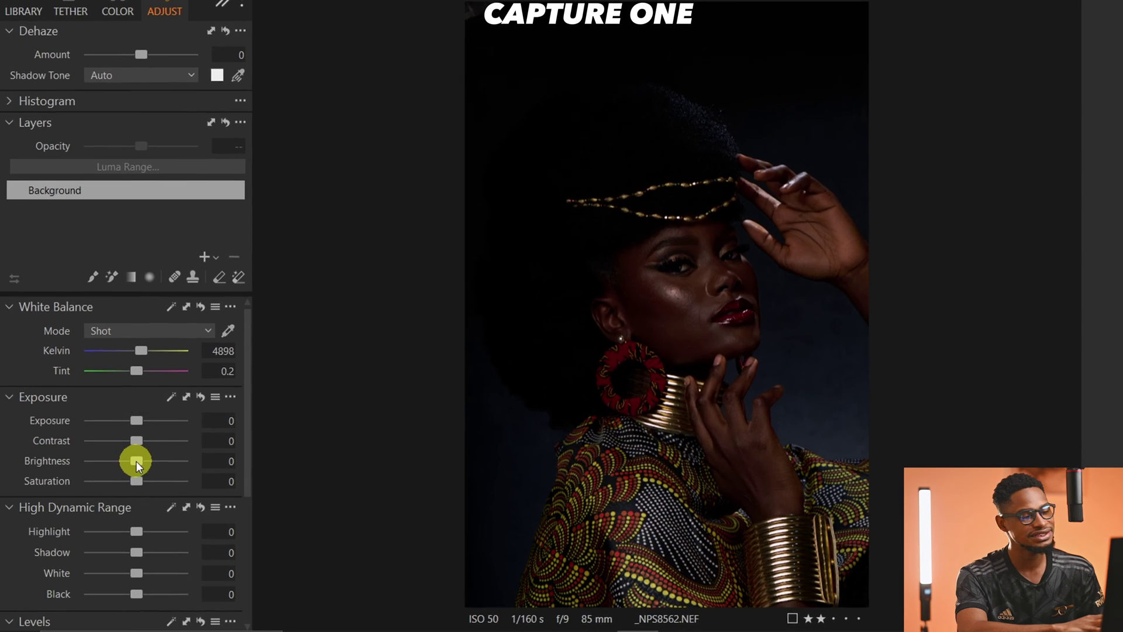
pyautogui.moveTo(136, 461); pyautogui.dragTo(201, 461)
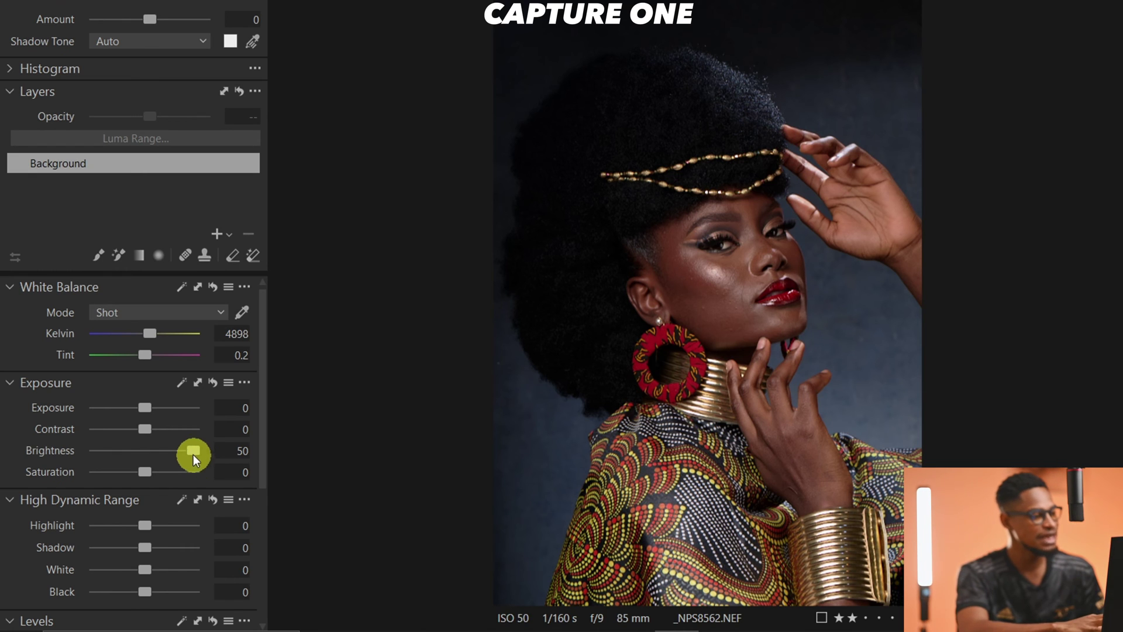
pyautogui.doubleClick(193, 454)
pyautogui.moveTo(149, 409)
pyautogui.mouseDown()
pyautogui.moveTo(208, 410)
pyautogui.moveTo(170, 408)
pyautogui.mouseUp()
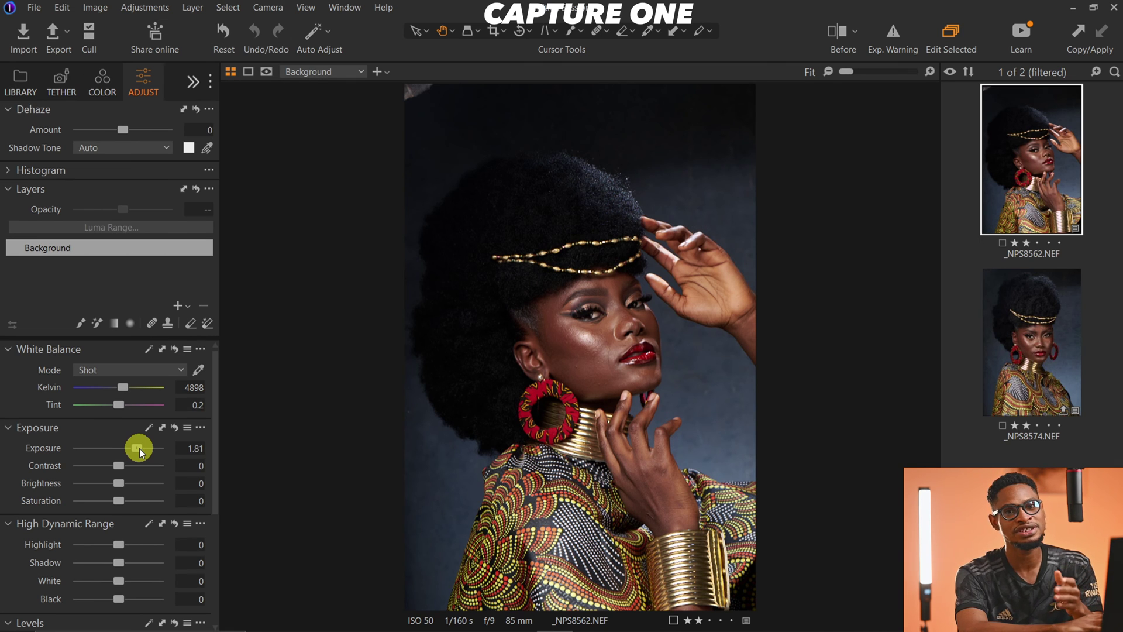
pyautogui.doubleClick(139, 448)
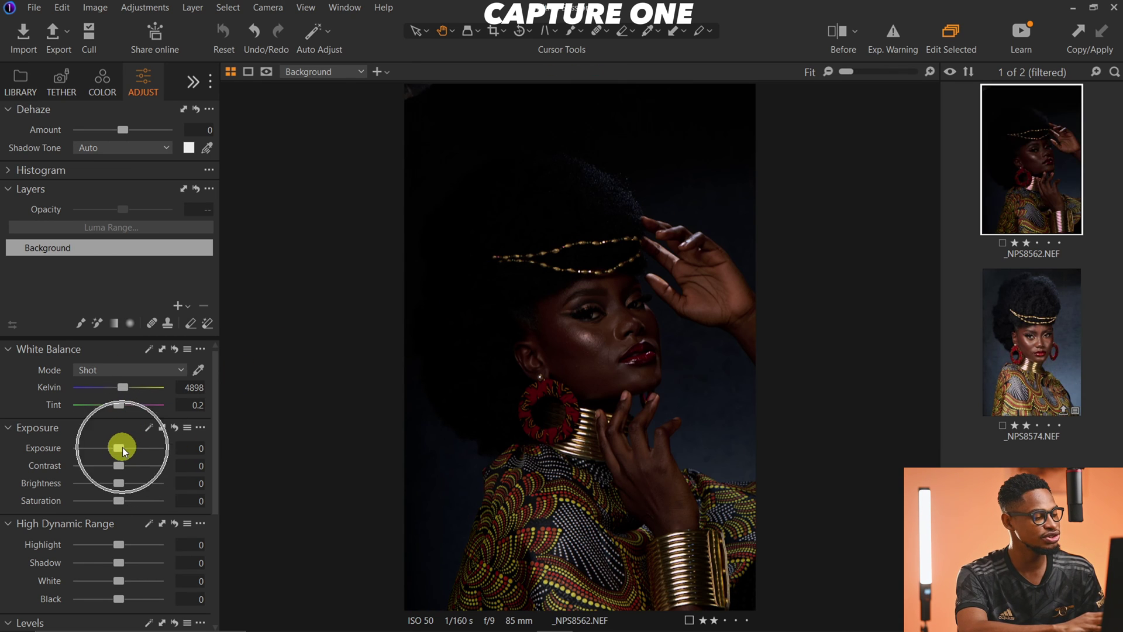
# Set Exposure to 1.52 and Brightness to 9 in the Exposure tool.
pyautogui.moveTo(122, 447); pyautogui.dragTo(138, 444)
pyautogui.click(120, 484)
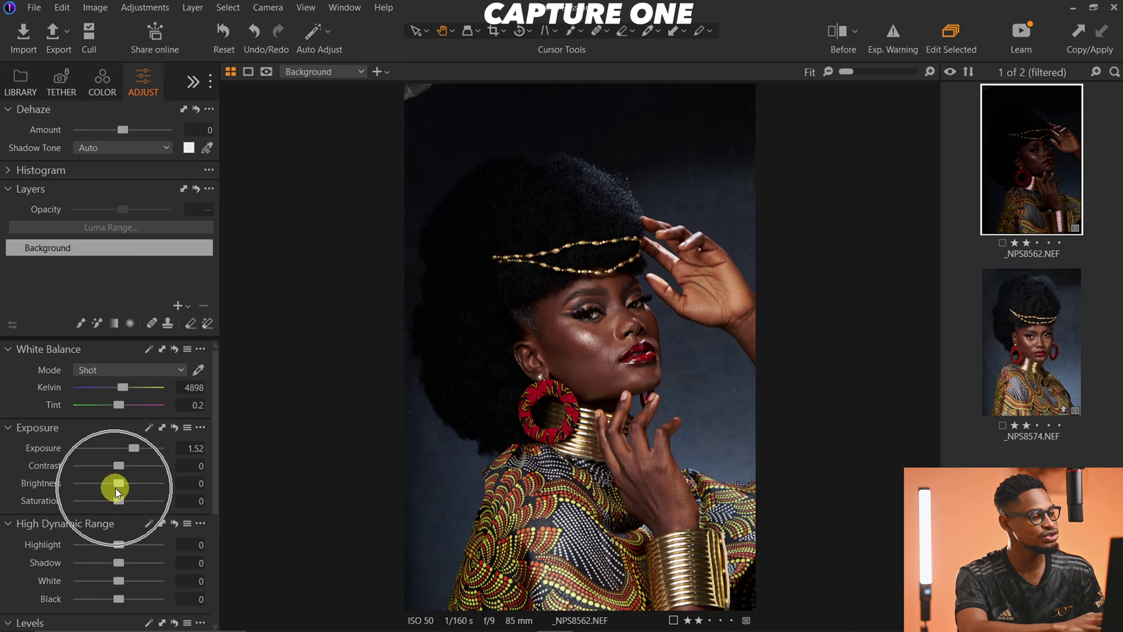
pyautogui.moveTo(121, 485); pyautogui.dragTo(130, 486)
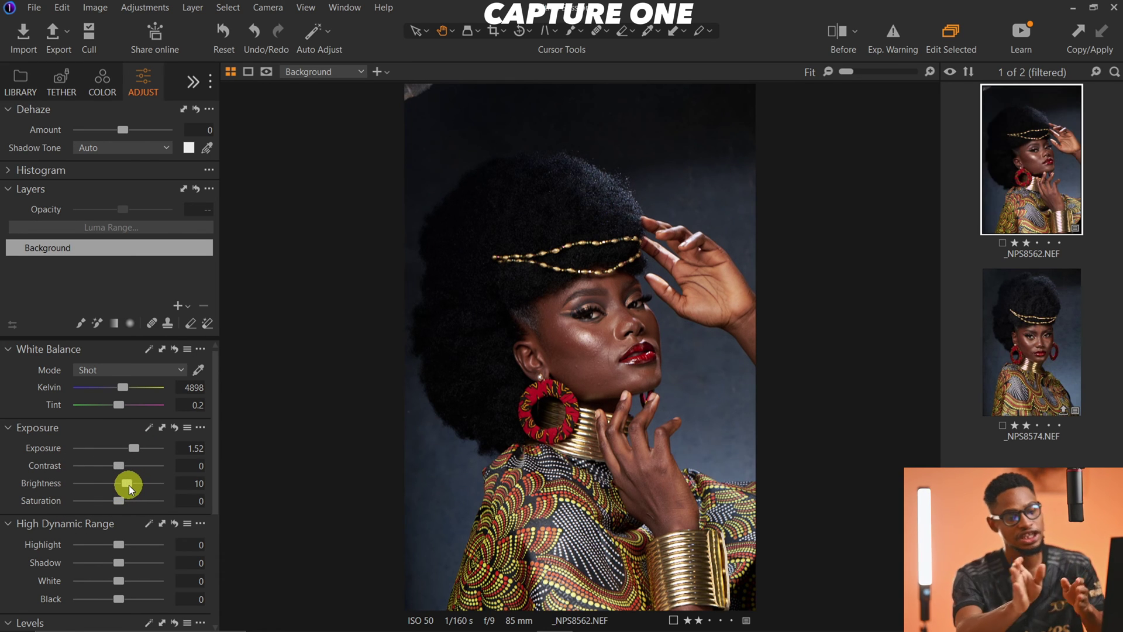
pyautogui.moveTo(129, 485); pyautogui.dragTo(128, 486)
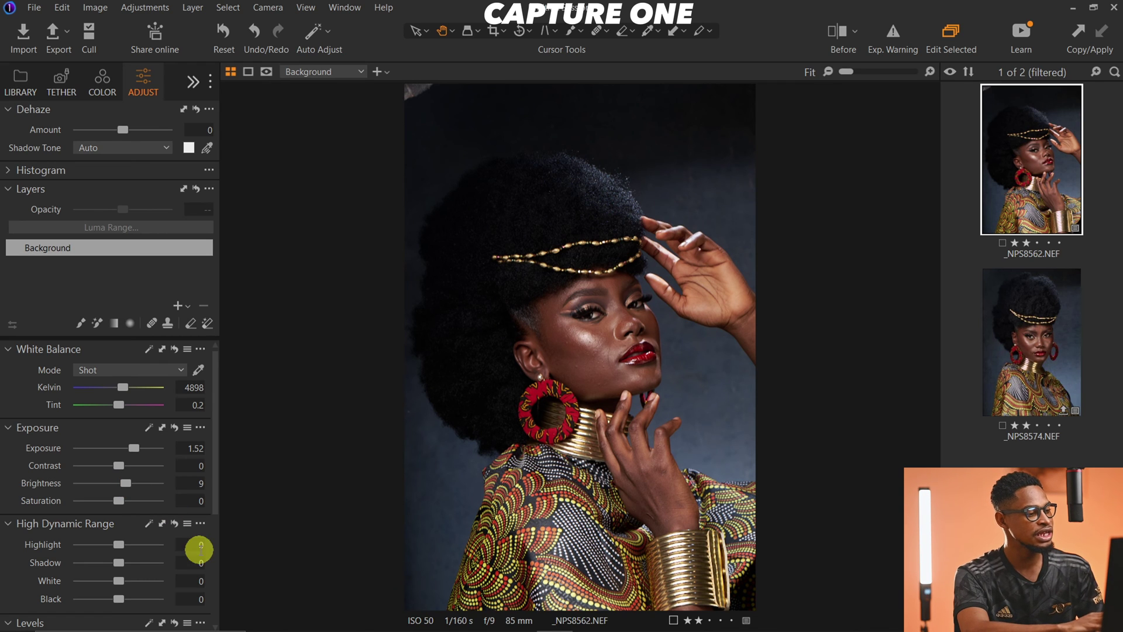
pyautogui.moveTo(216, 507); pyautogui.dragTo(216, 534)
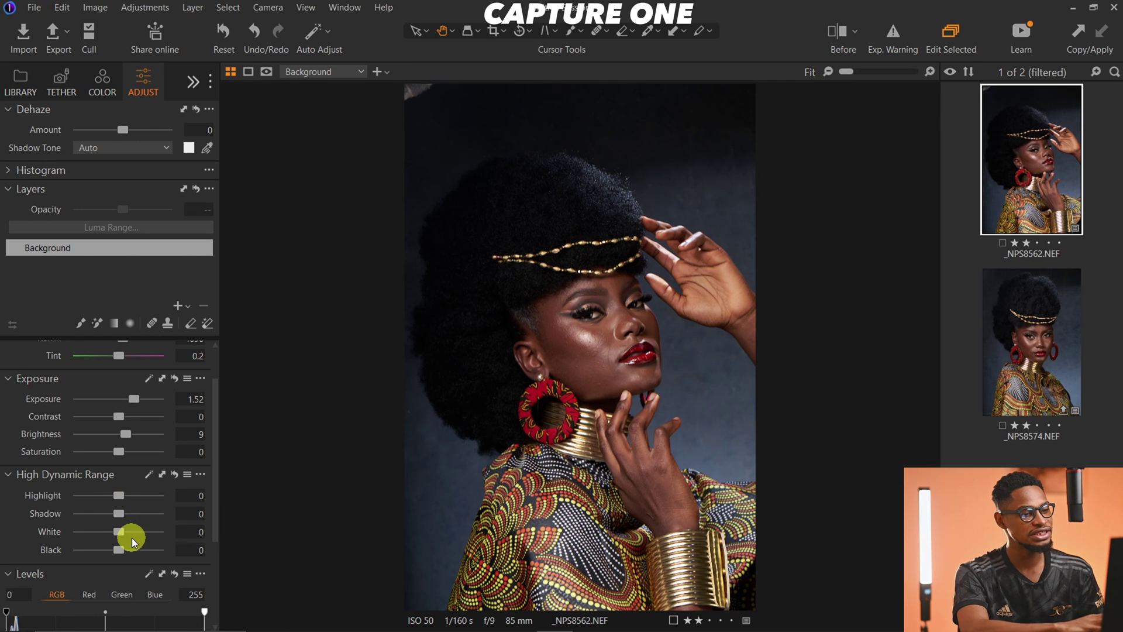
# Lower the High Dynamic Range Highlight from -26 to -34, then scroll toward Levels.
pyautogui.moveTo(119, 495); pyautogui.dragTo(117, 496)
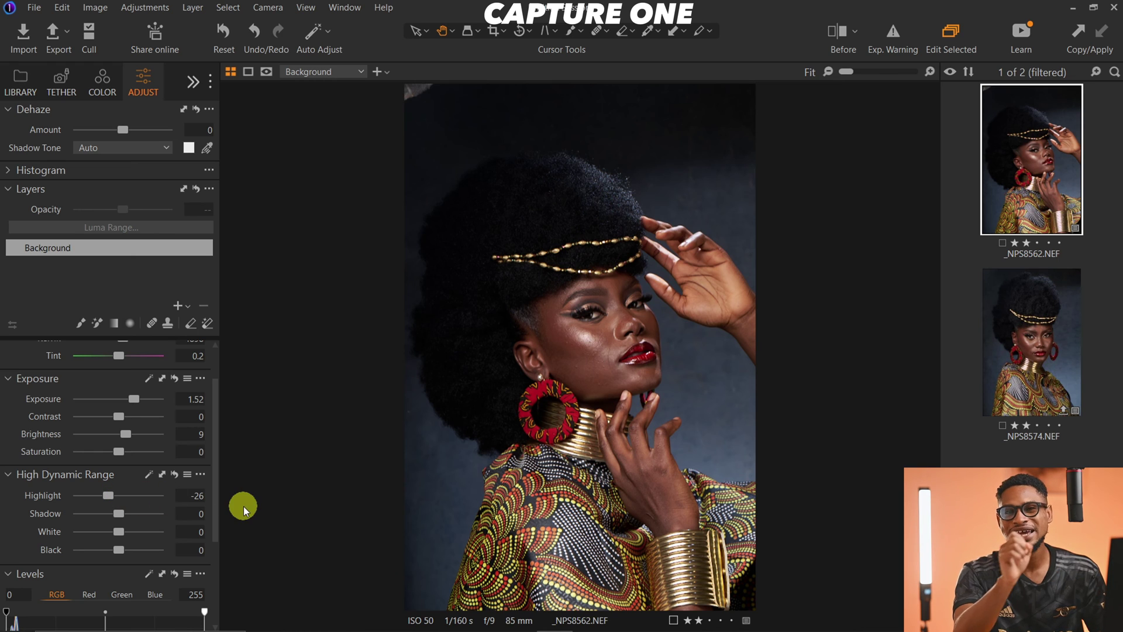
pyautogui.click(110, 495)
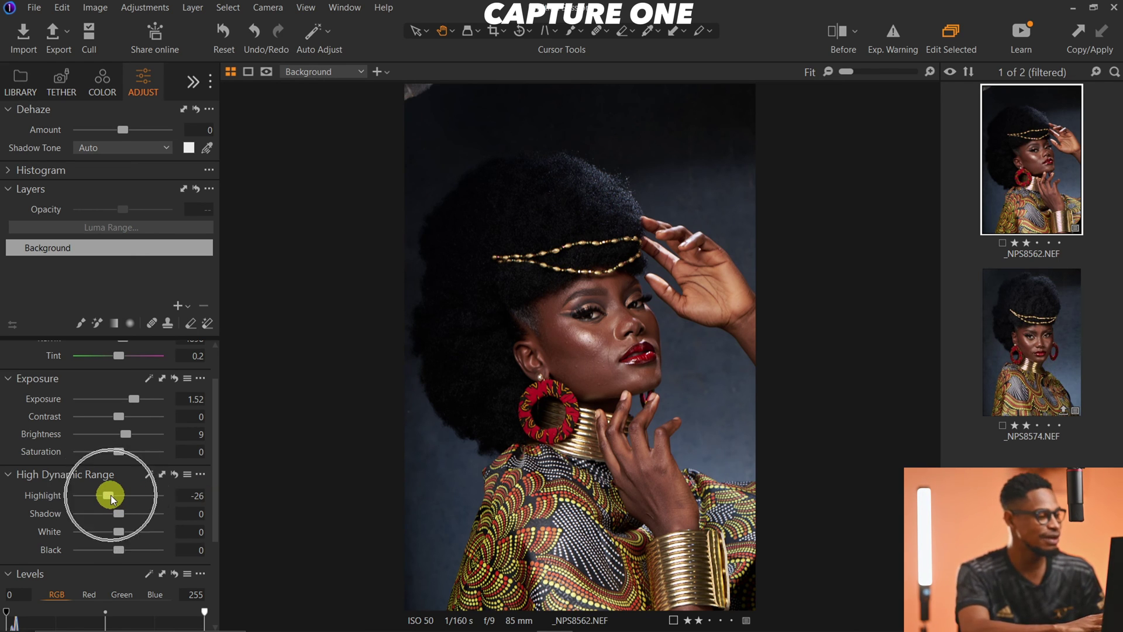
pyautogui.moveTo(110, 494); pyautogui.dragTo(121, 556)
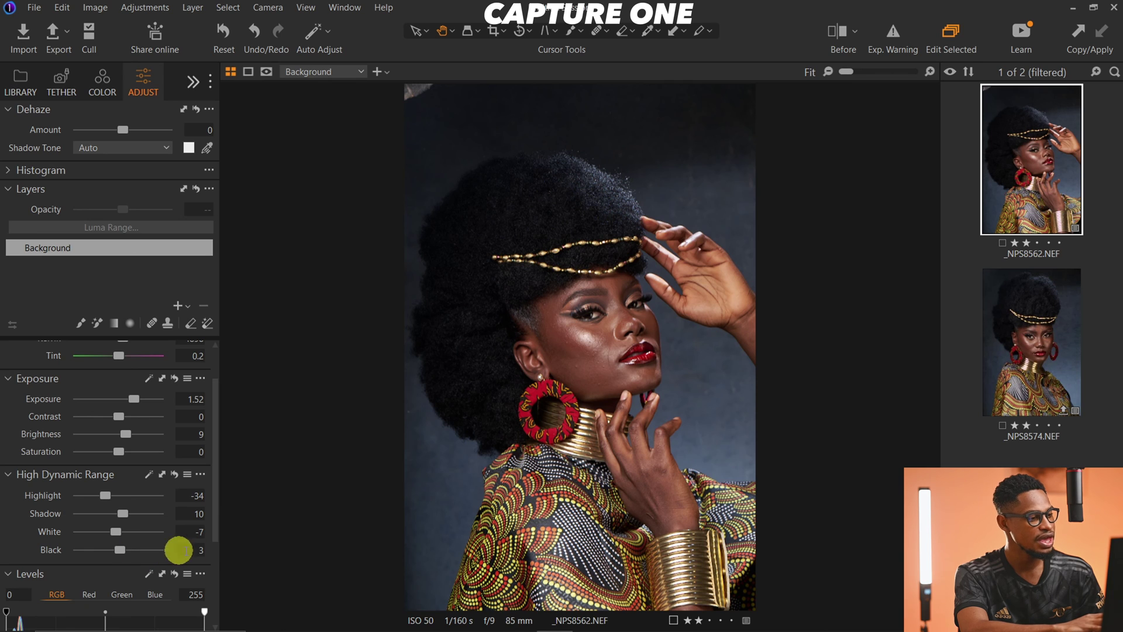
pyautogui.moveTo(217, 529); pyautogui.dragTo(203, 572)
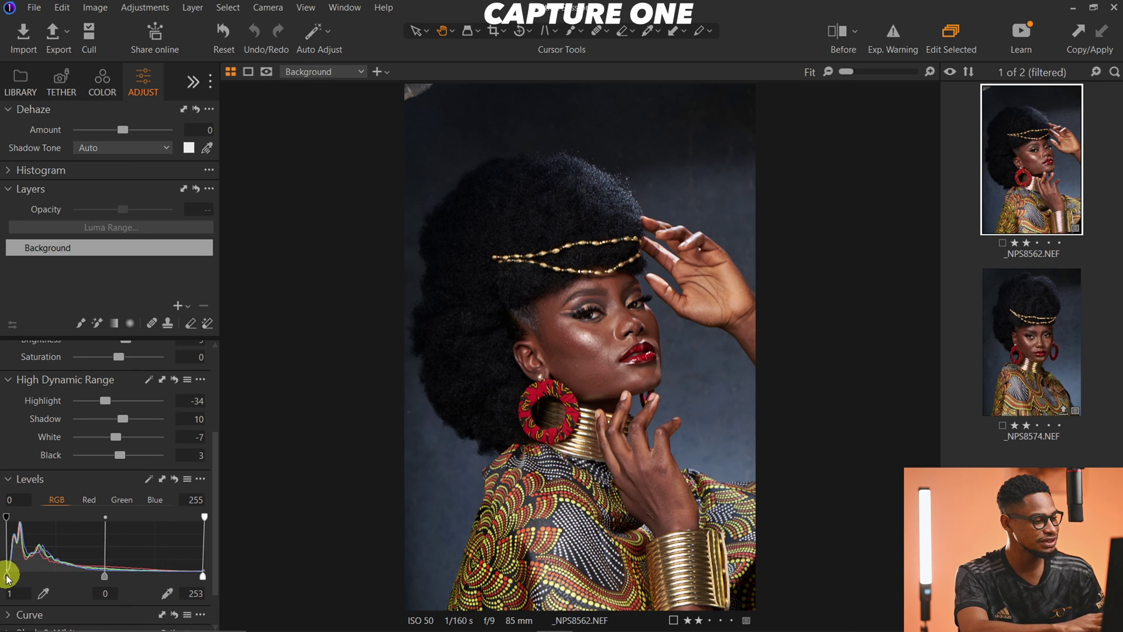
# Lift the Levels black point to 2 and lower the HDR Highlight to -51.
pyautogui.moveTo(8, 579); pyautogui.dragTo(8, 579)
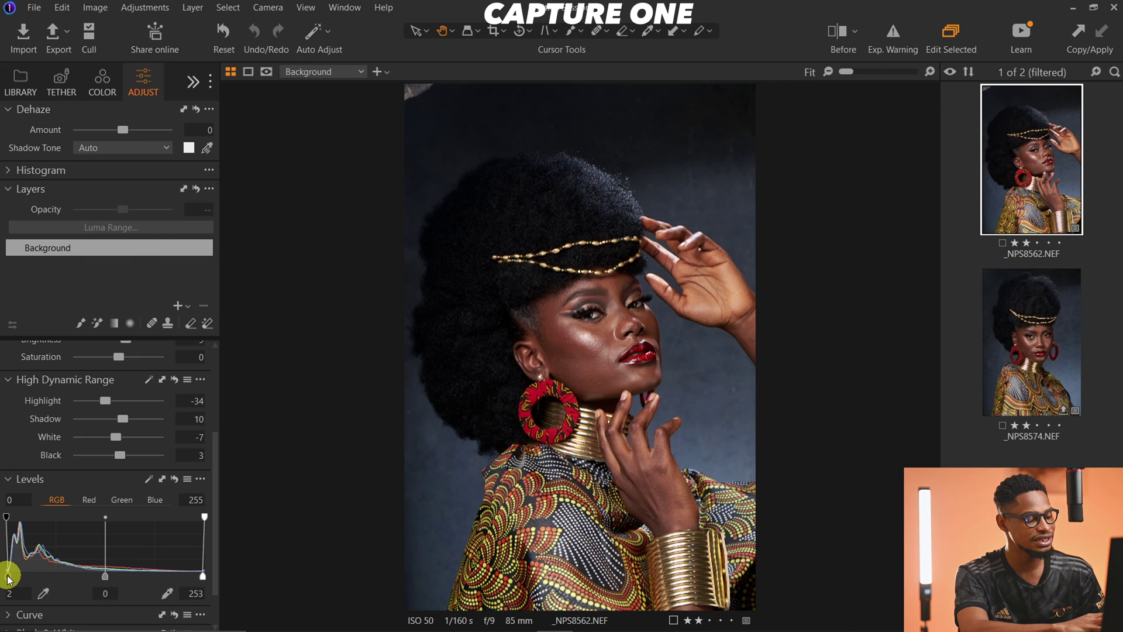
pyautogui.click(106, 402)
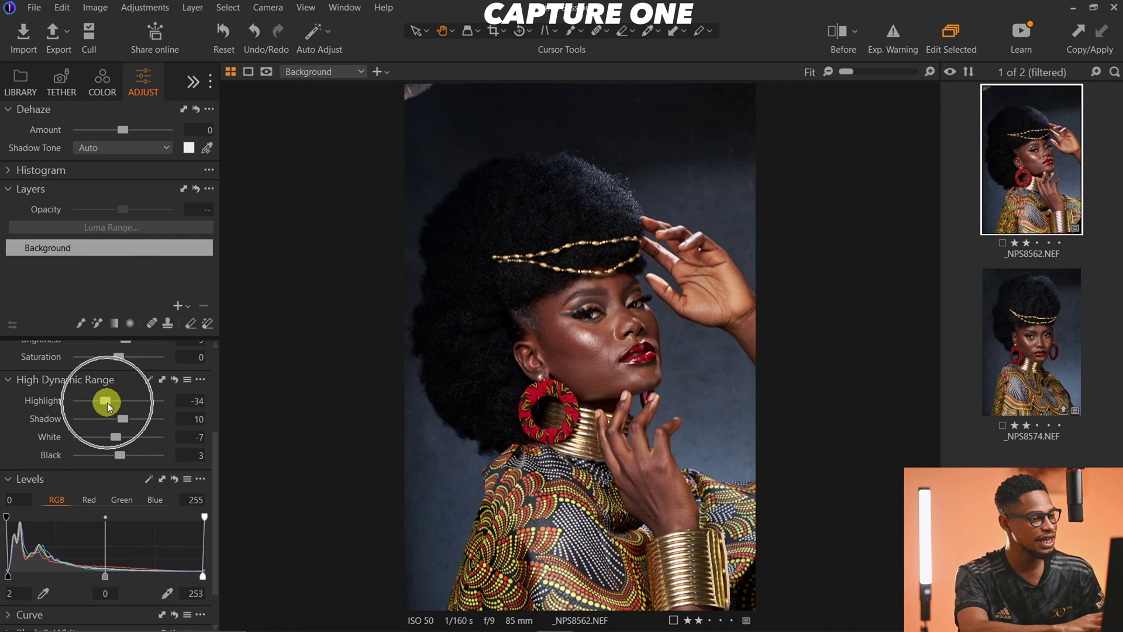
pyautogui.moveTo(106, 403); pyautogui.dragTo(99, 402)
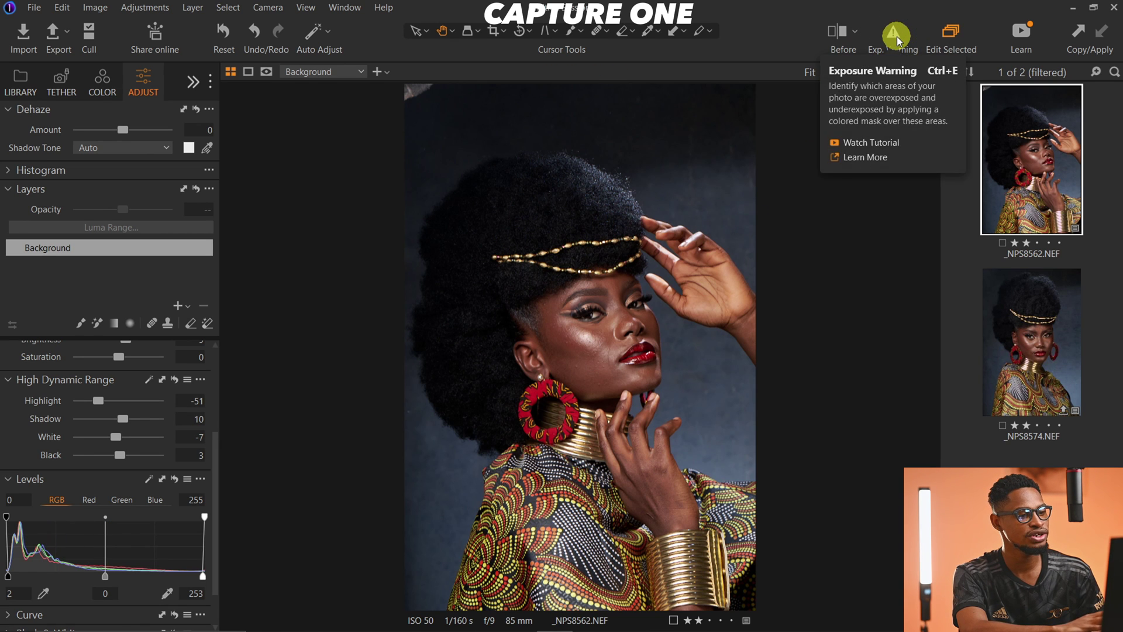
# Enable exposure warnings, inspect the necklace at 67%, then sweep a split before/after comparison.
pyautogui.click(897, 37)
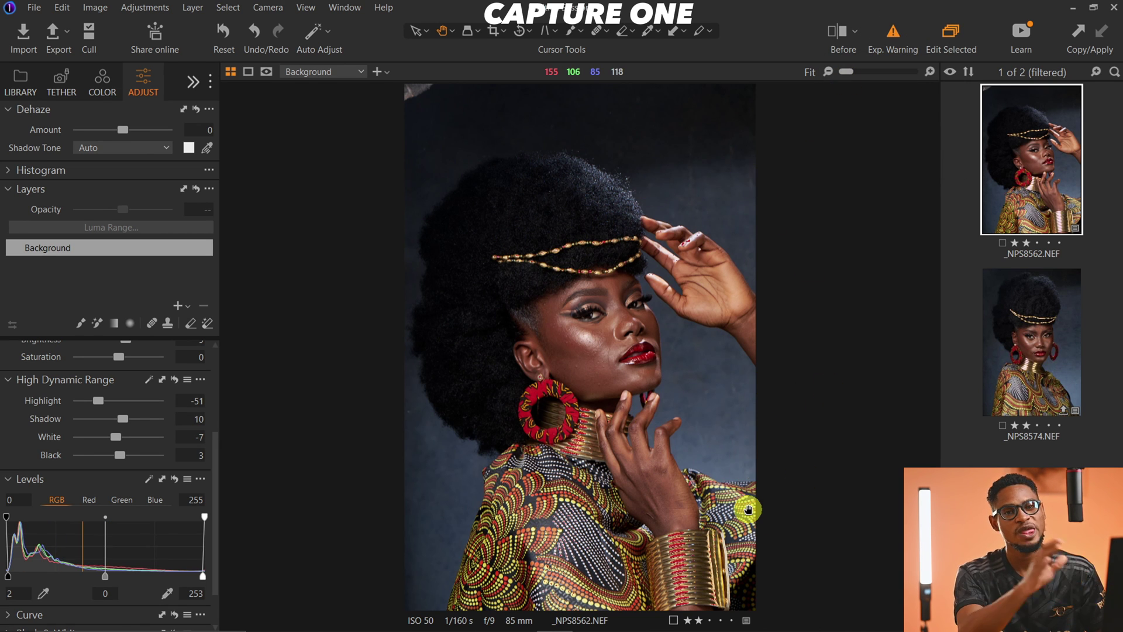
pyautogui.click(606, 473)
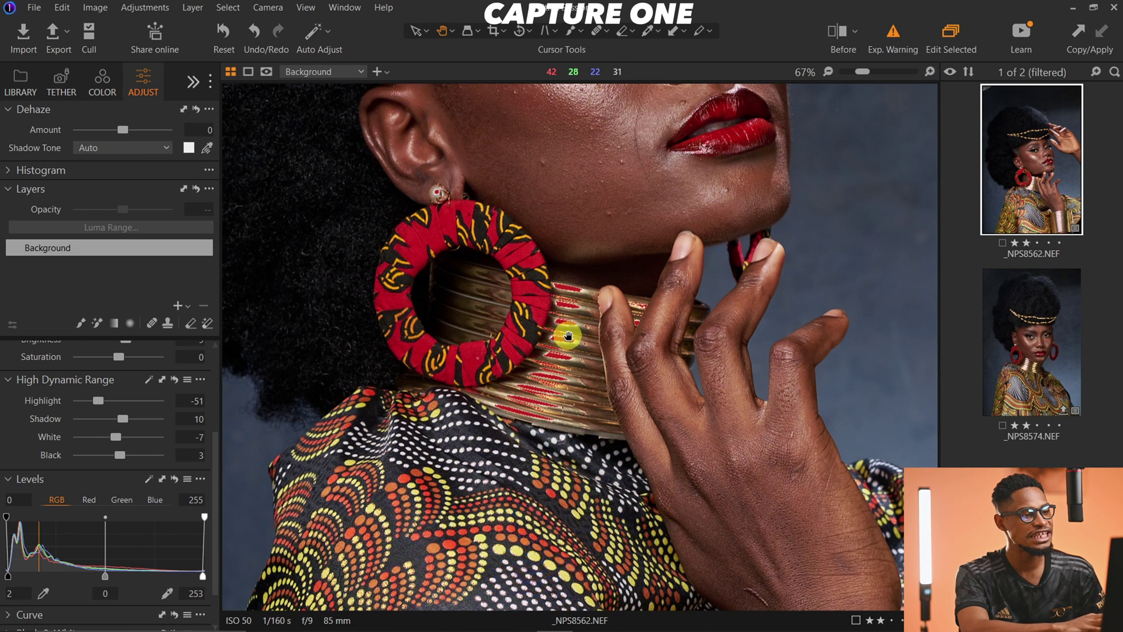
pyautogui.click(547, 361)
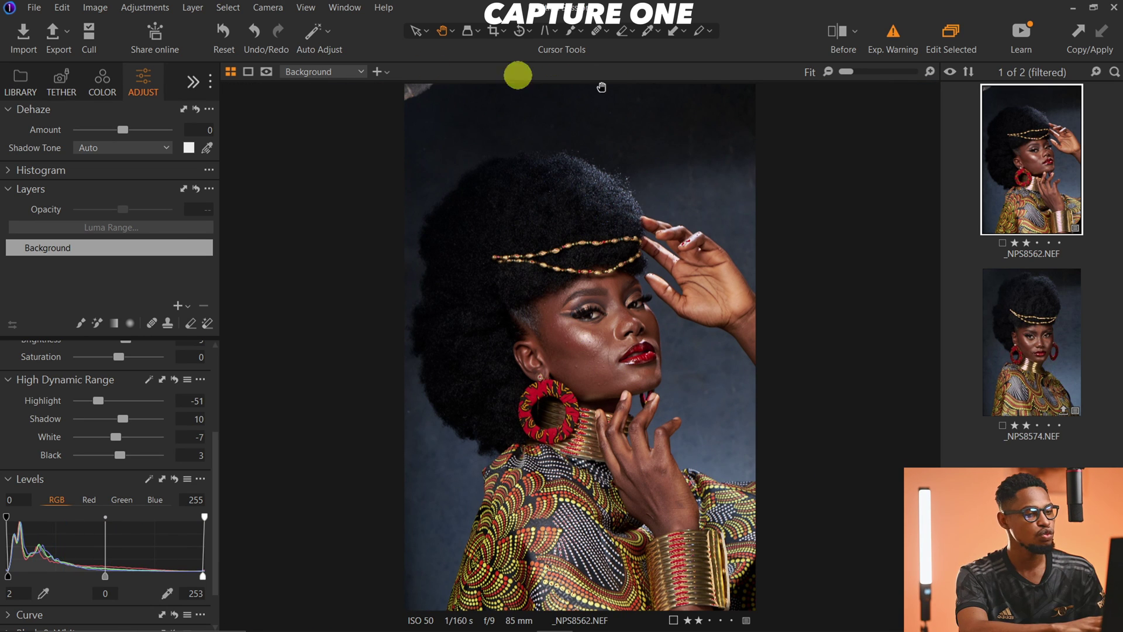
pyautogui.click(837, 33)
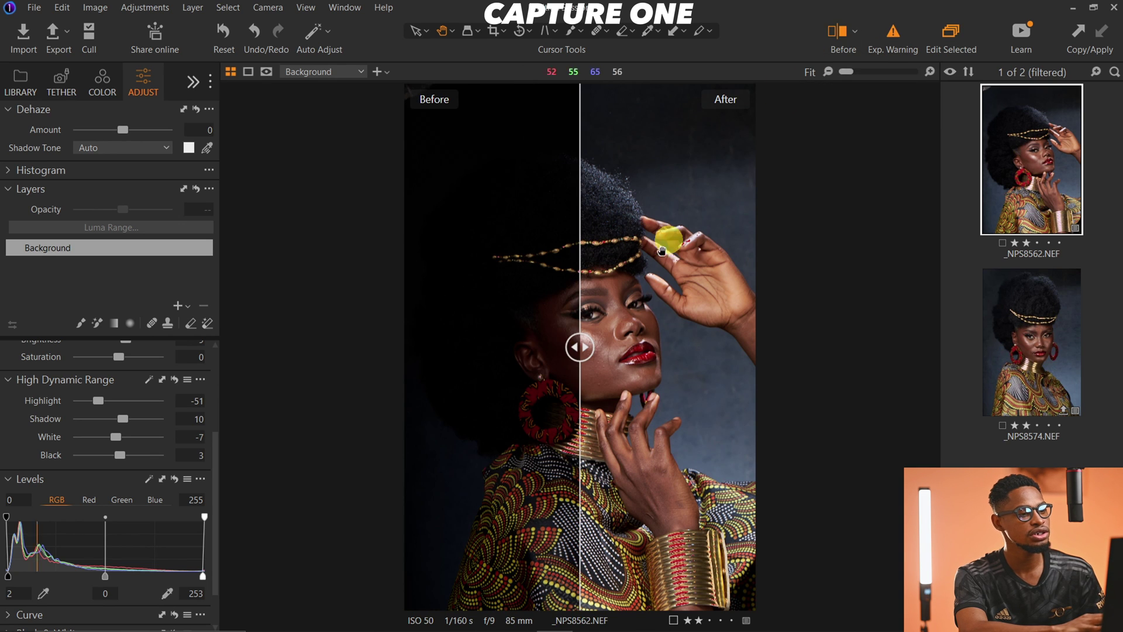
pyautogui.moveTo(576, 351); pyautogui.dragTo(290, 378)
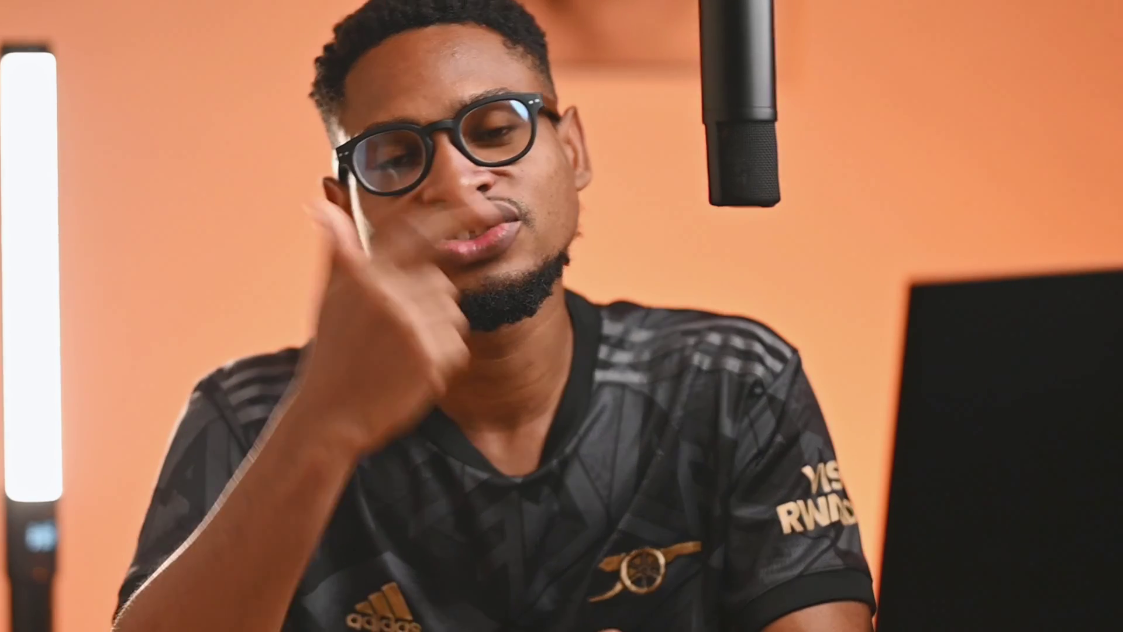